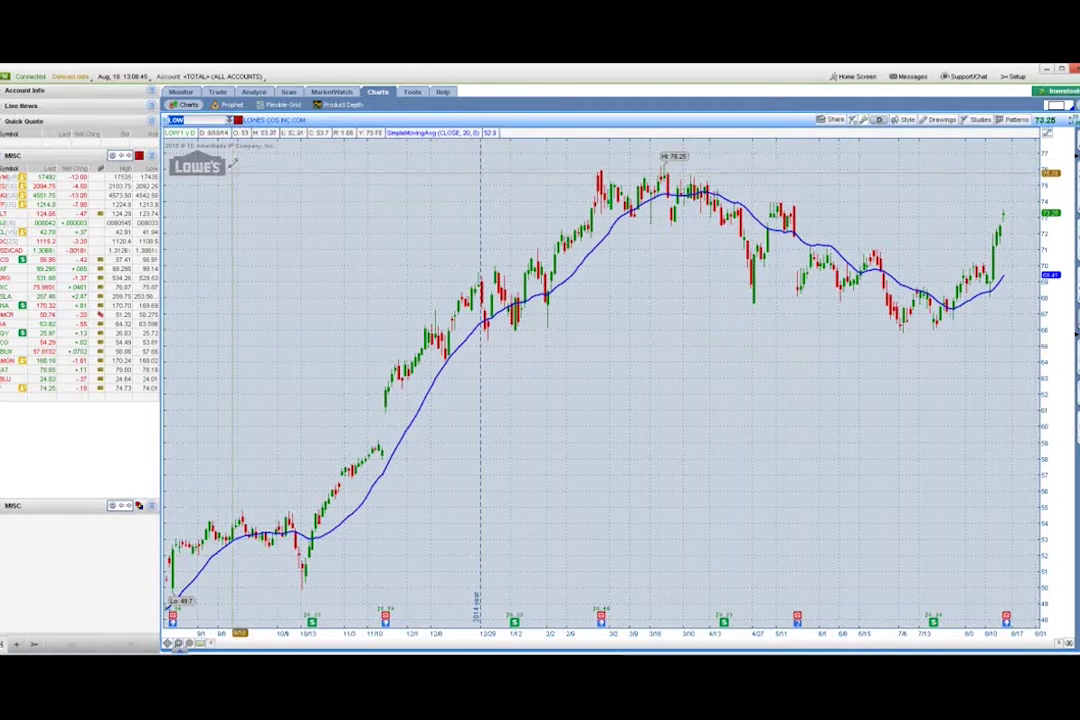
Show the LOW option chain on the Trade tab's All Products page.
left_click(216, 92)
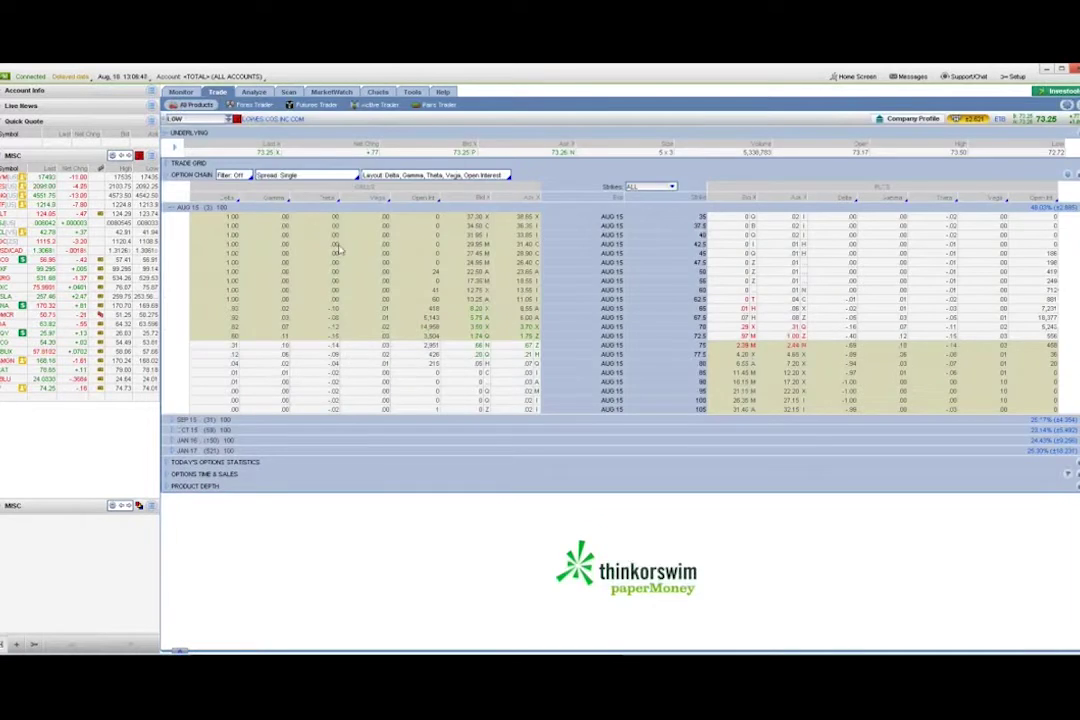
Collapse the AUG 15 series so only LOW's Aug 15 through Jan 17 expirations are listed.
left_click(172, 209)
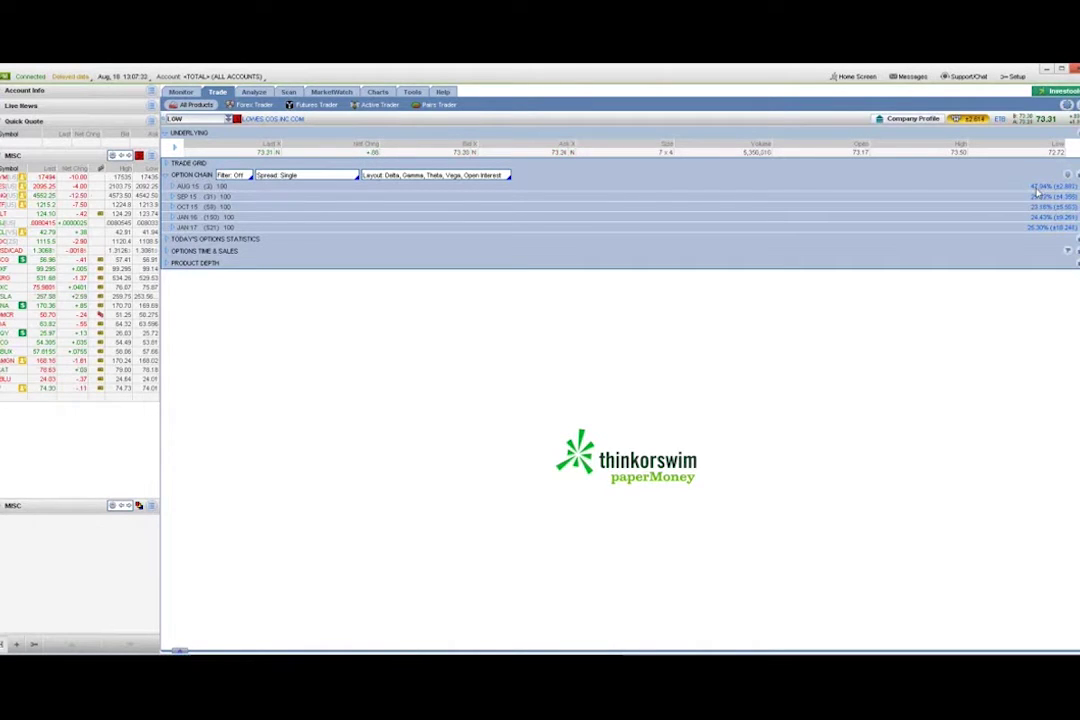
Go back to the LOW daily chart with its 20-period moving average.
left_click(377, 91)
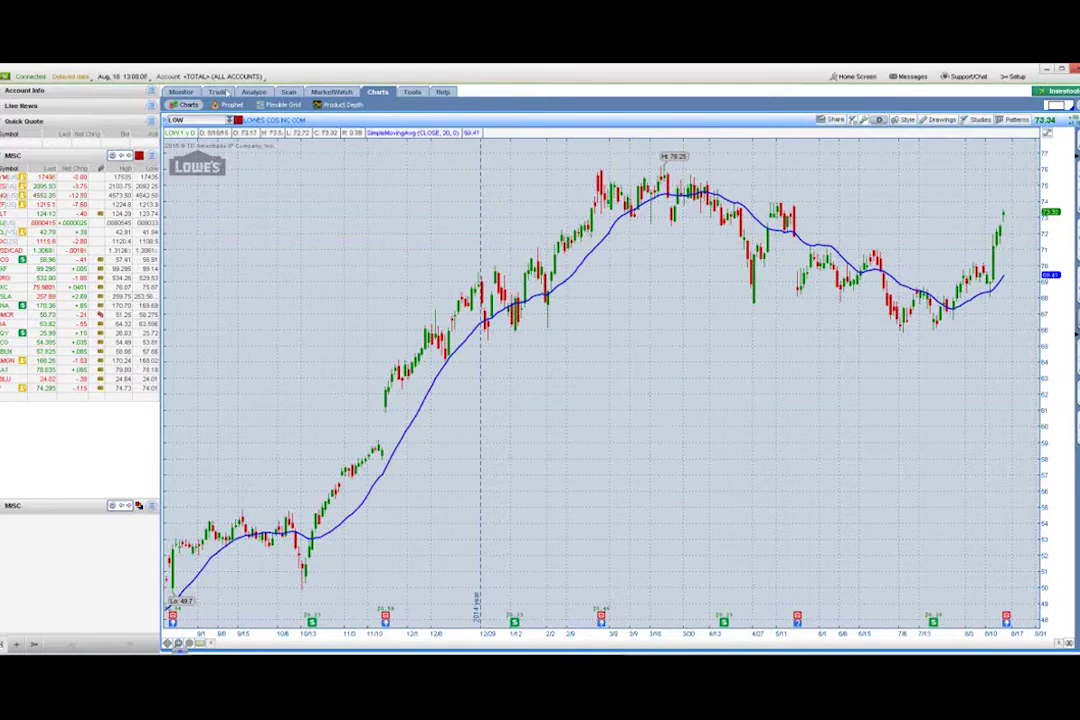
Bring the LOW option chain back into view.
left_click(217, 91)
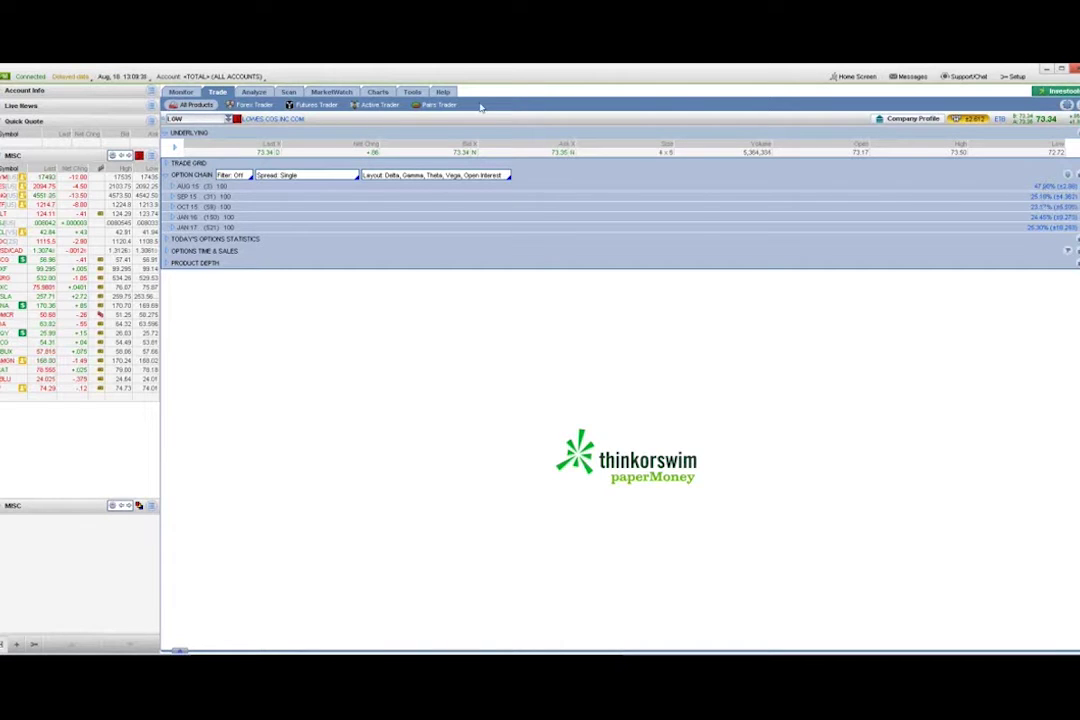
Return to the LOW daily candlestick chart with its 20-period simple moving average.
left_click(379, 92)
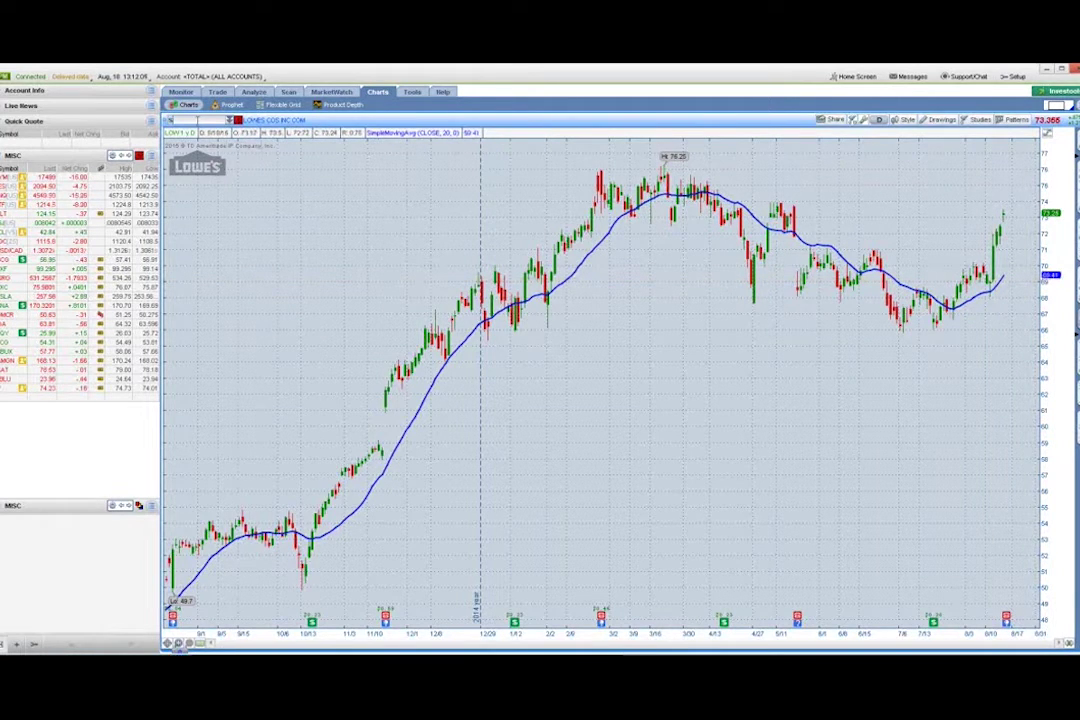
Load the Staples (SPLS) chart and display its option chain.
type("SPLS")
key("Return")
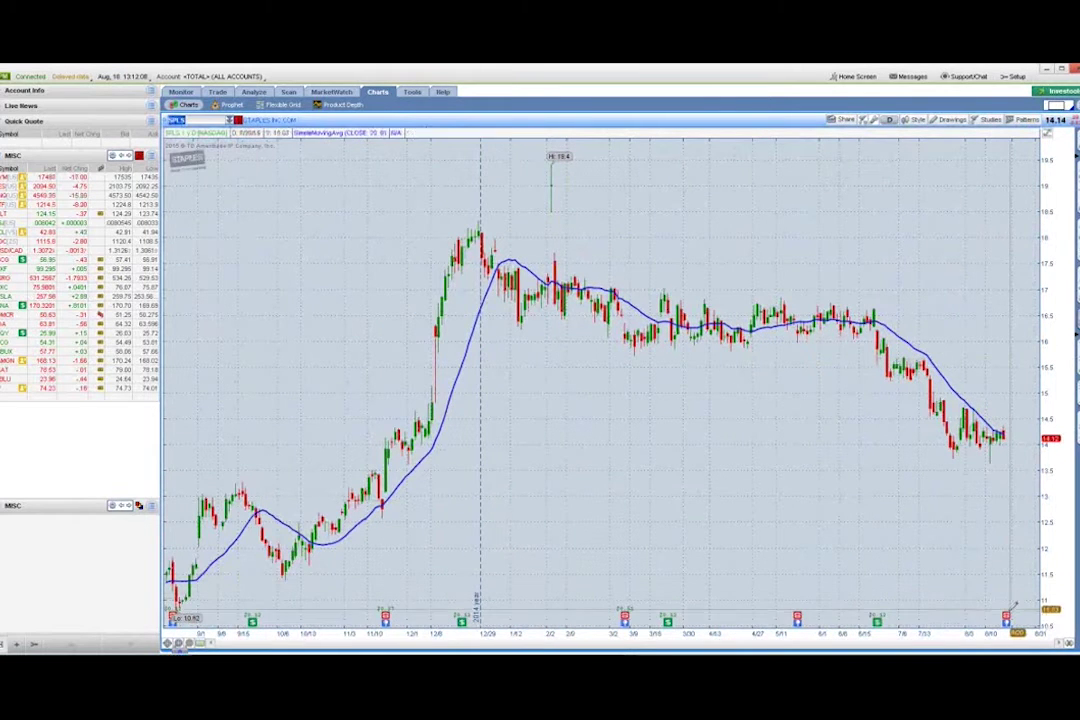
mouse_move(1008, 612)
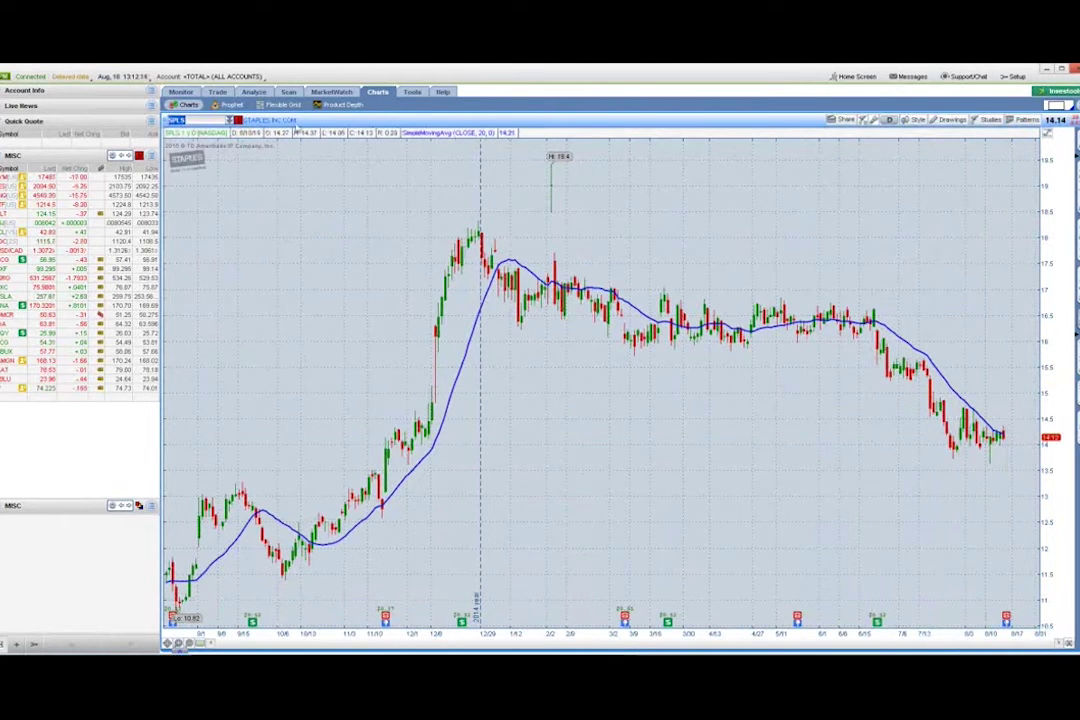
left_click(216, 92)
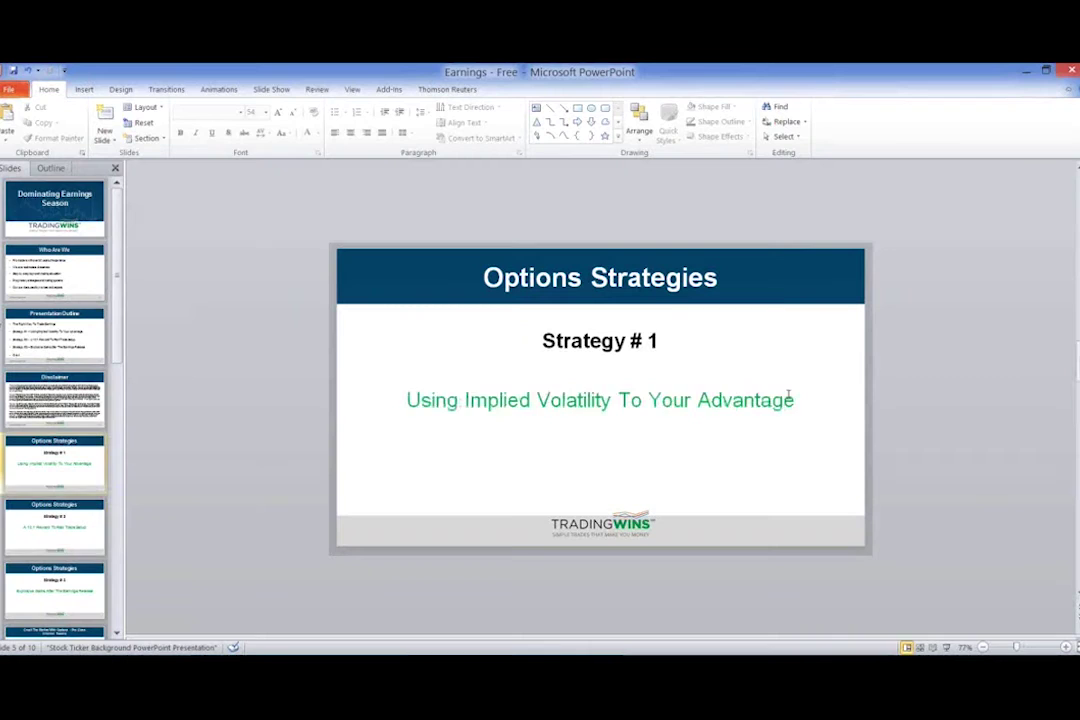
Advance the deck to slide 6, Strategy # 2: A 10:1 Reward To Risk Trade Setup.
scroll(795, 390, "down", 1)
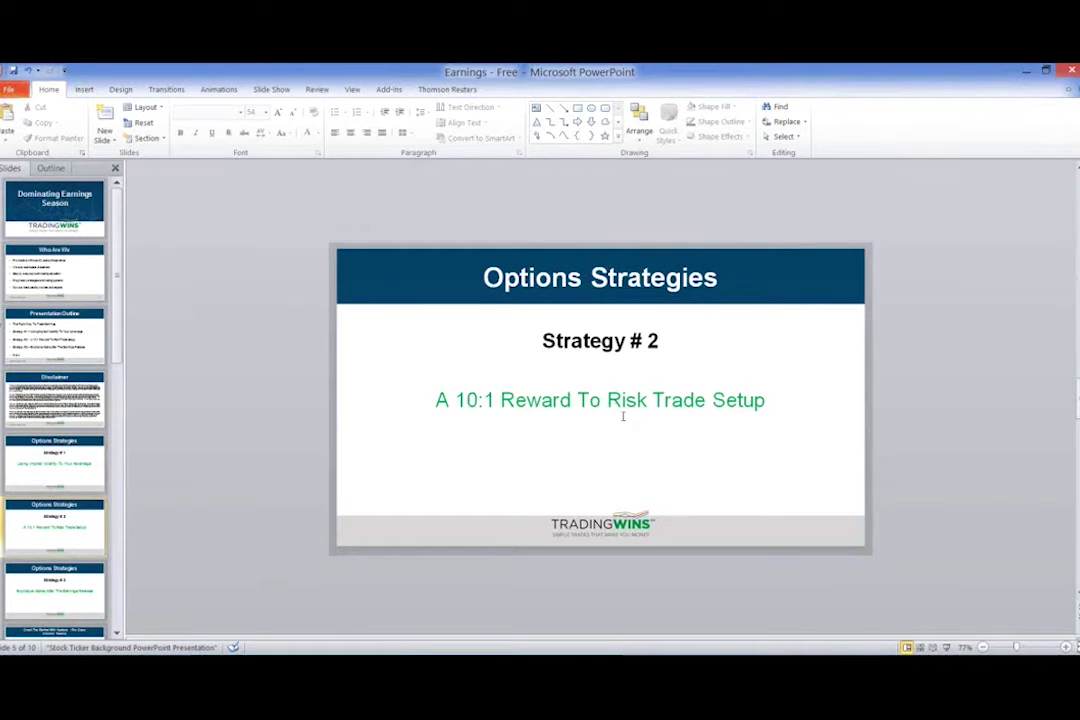
Minimize PowerPoint to bring the SPLS option chain back to the front.
left_click(1027, 76)
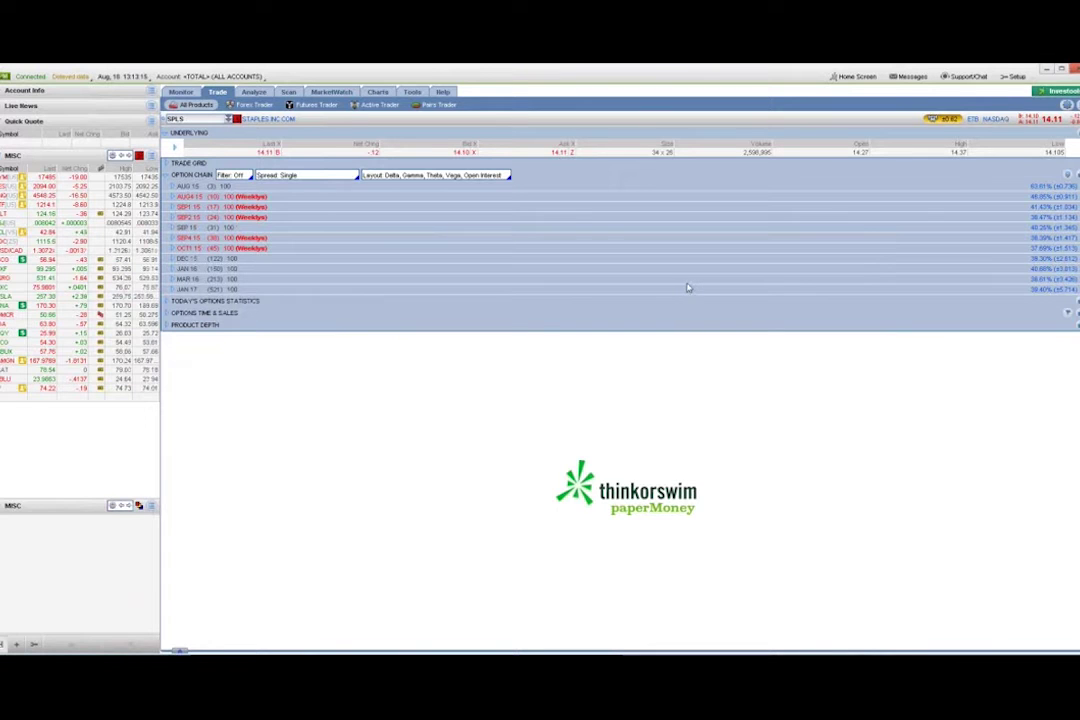
Show the SPLS daily chart, then change the chart symbol to CAT.
left_click(378, 92)
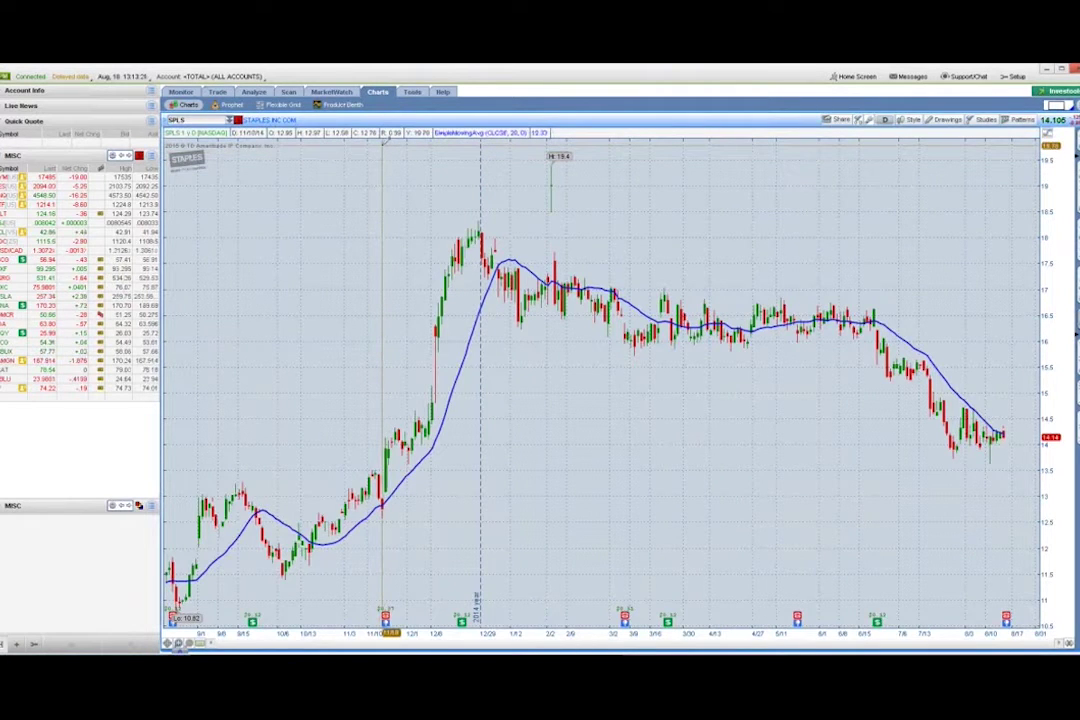
left_click(190, 120)
type("C")
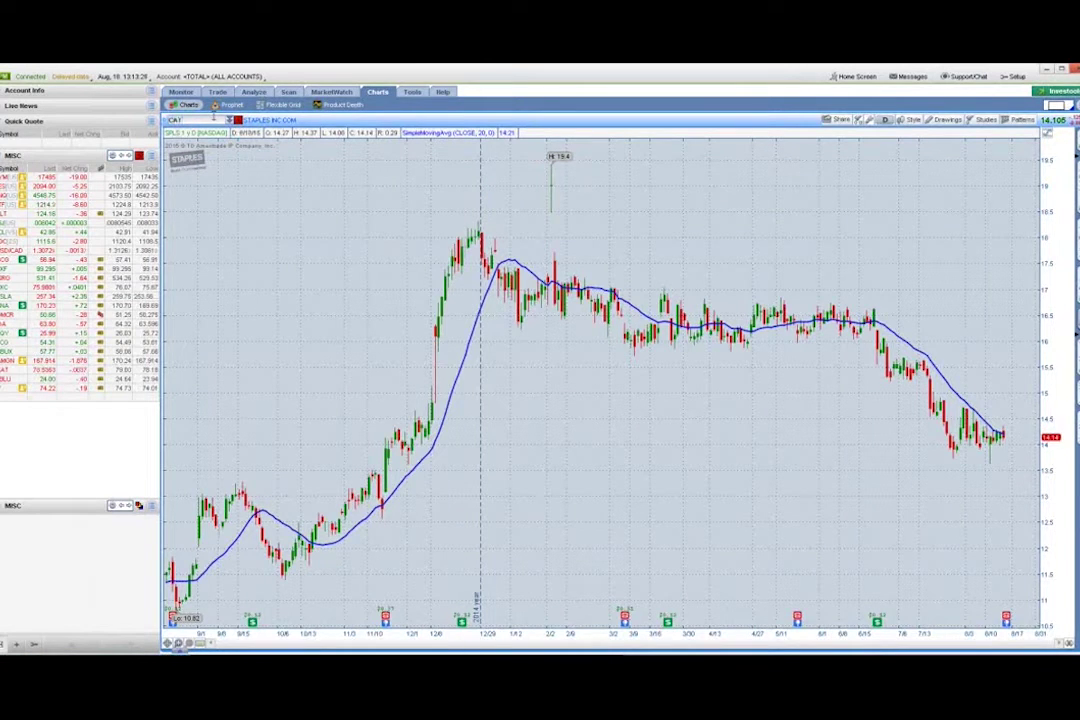
type("AT")
key("Return")
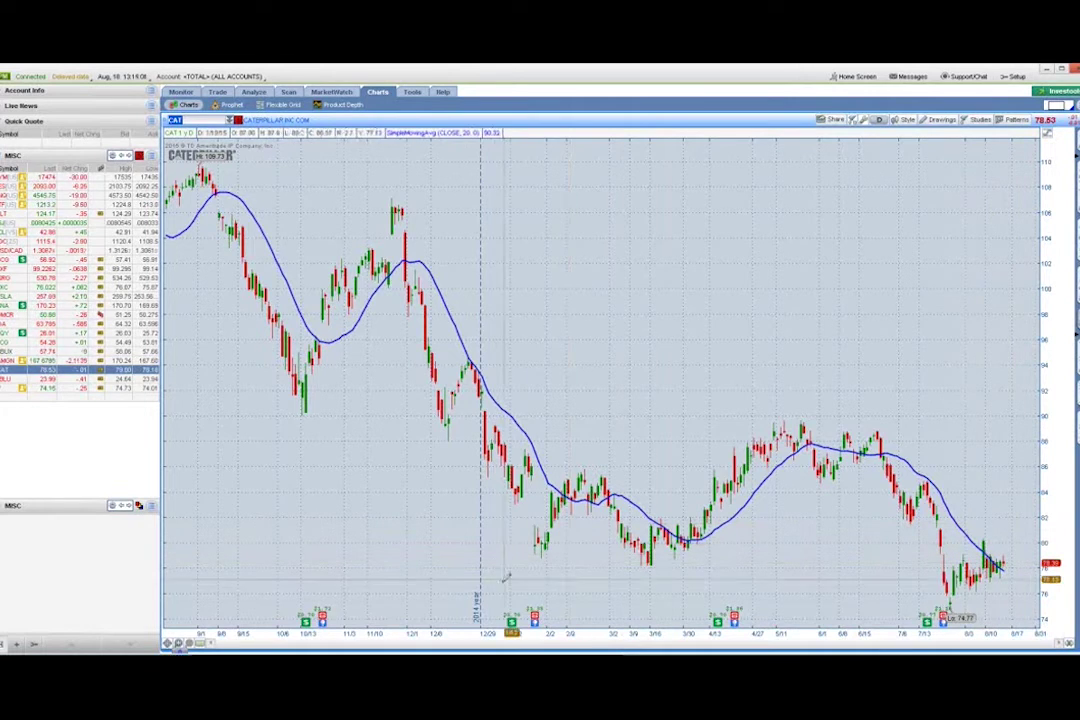
mouse_move(537, 608)
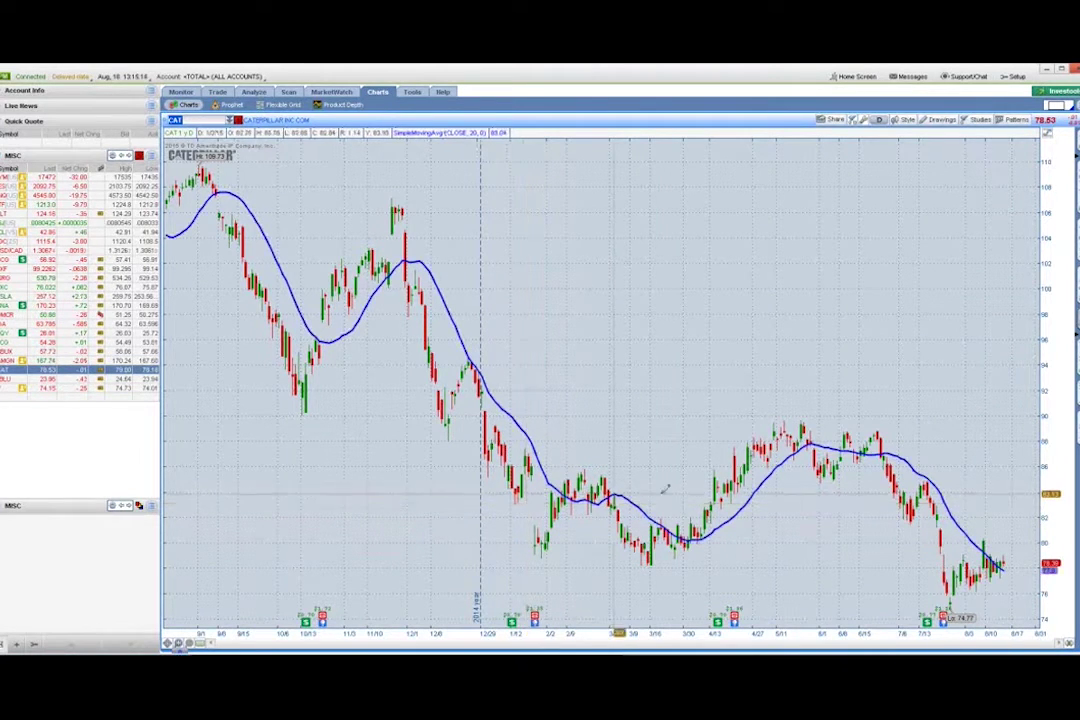
Draw a horizontal support band along the late-July low near 75 on the CAT chart.
left_click(883, 522)
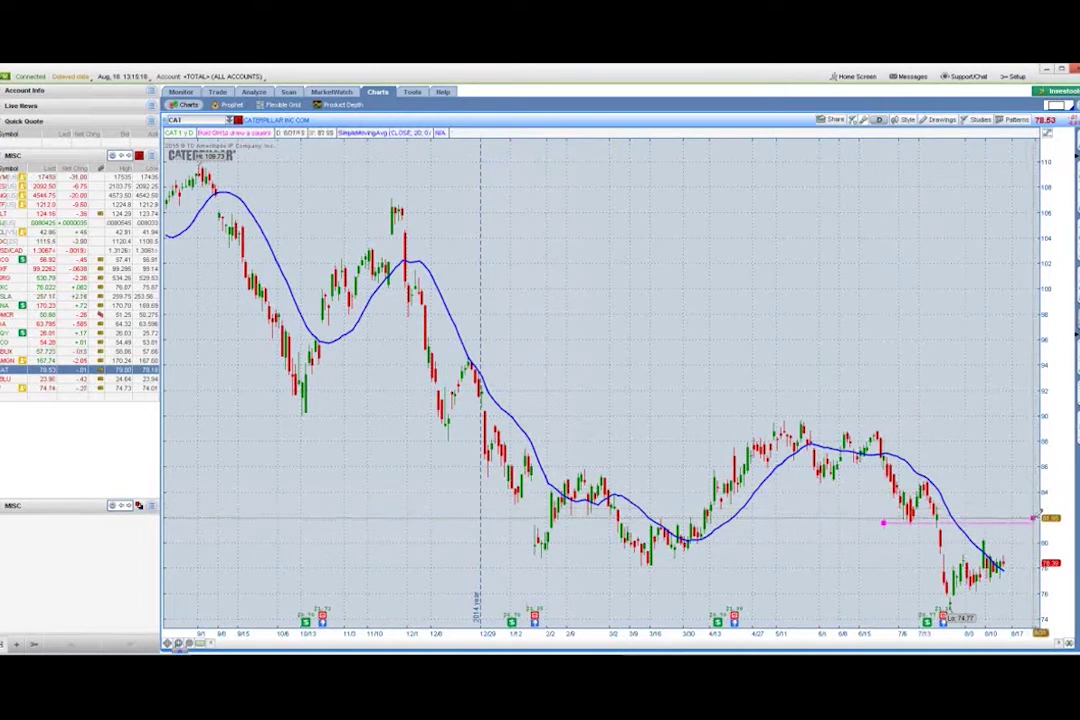
left_click(1040, 519)
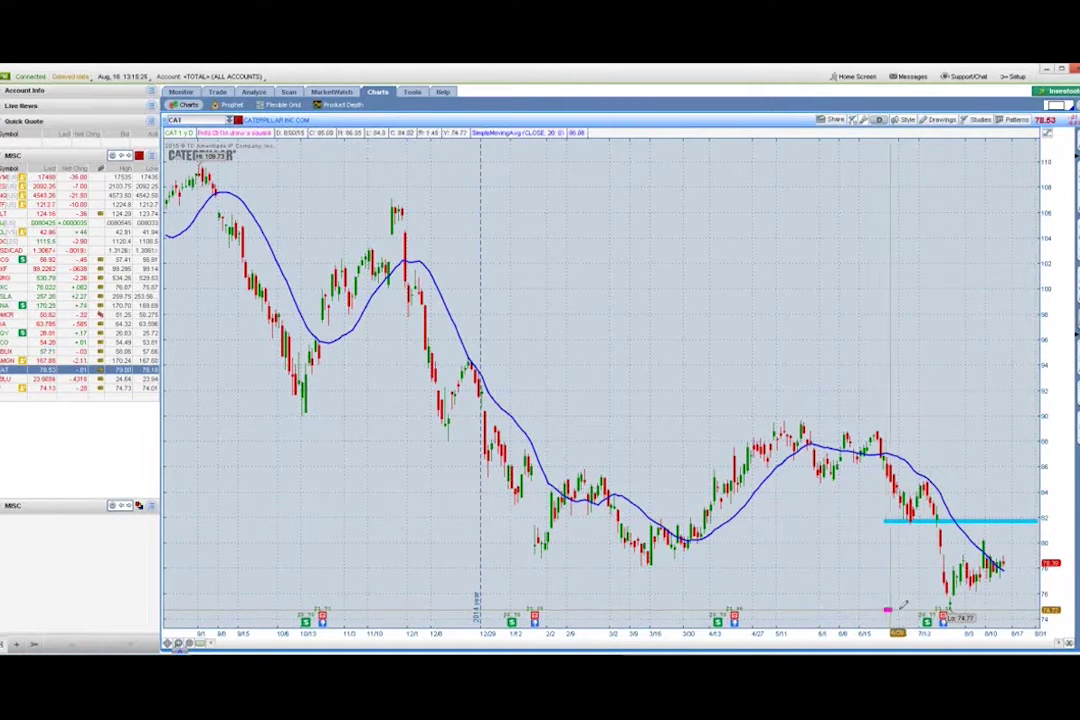
left_click_drag(1040, 604, 886, 608)
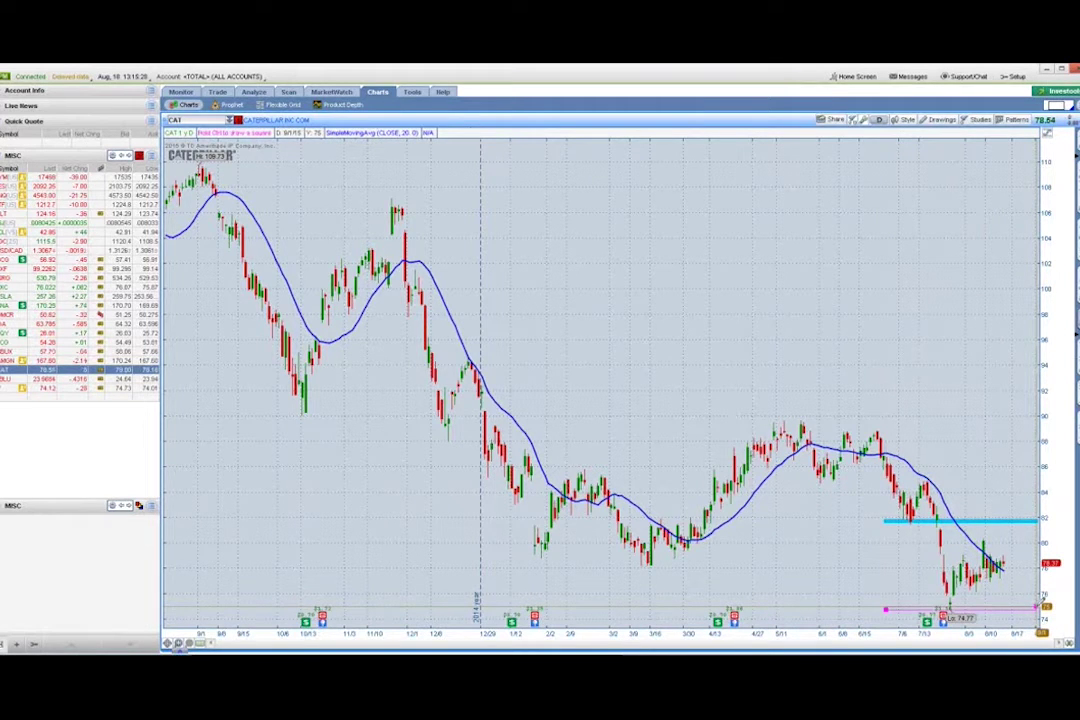
mouse_move(700, 460)
left_mouse_down()
mouse_move(812, 500)
mouse_move(1016, 544)
mouse_move(1005, 544)
left_mouse_up()
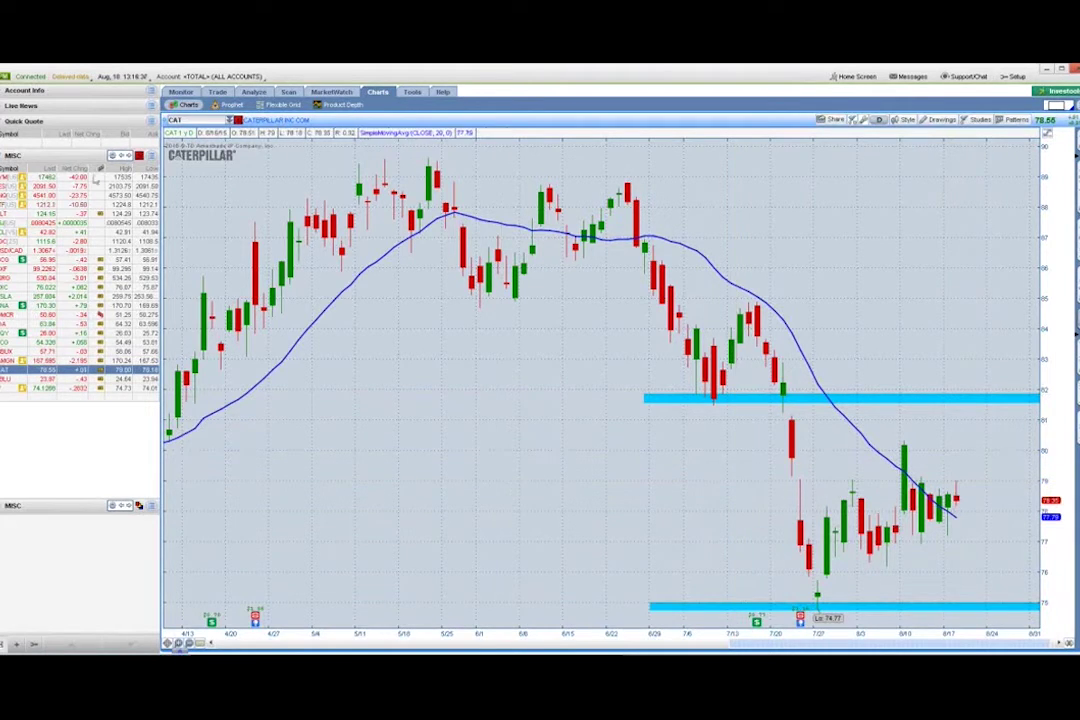
mouse_move(220, 93)
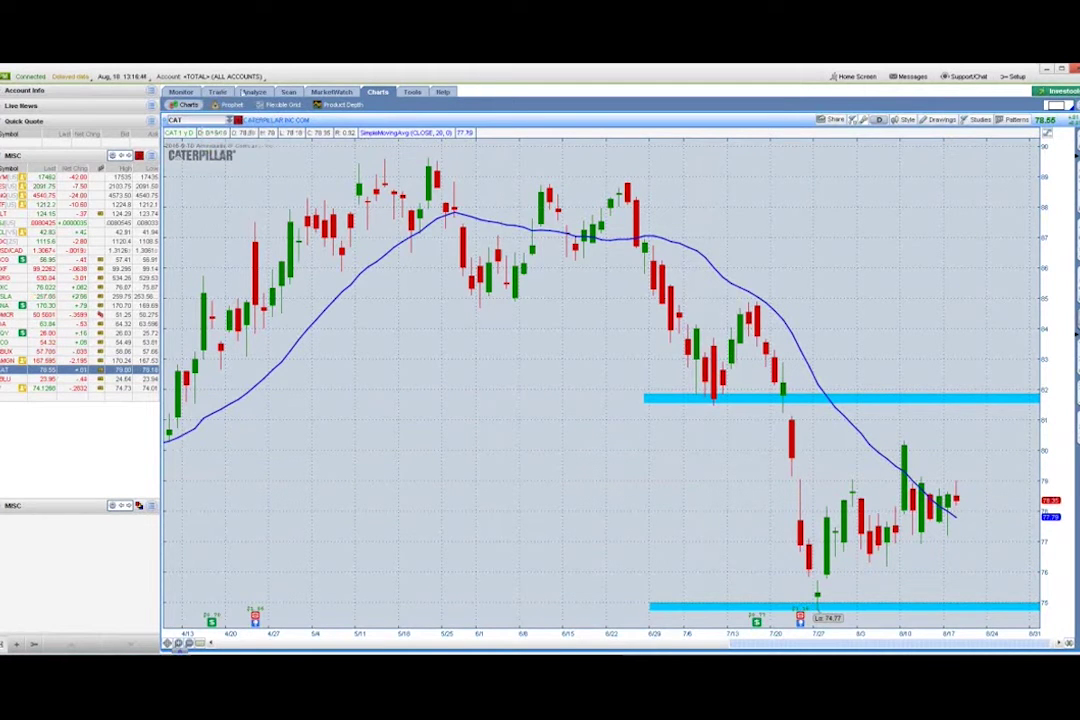
Show CAT's Aug 15 option chain on the Analyze tab's Add Simulated Trades page.
left_click(255, 93)
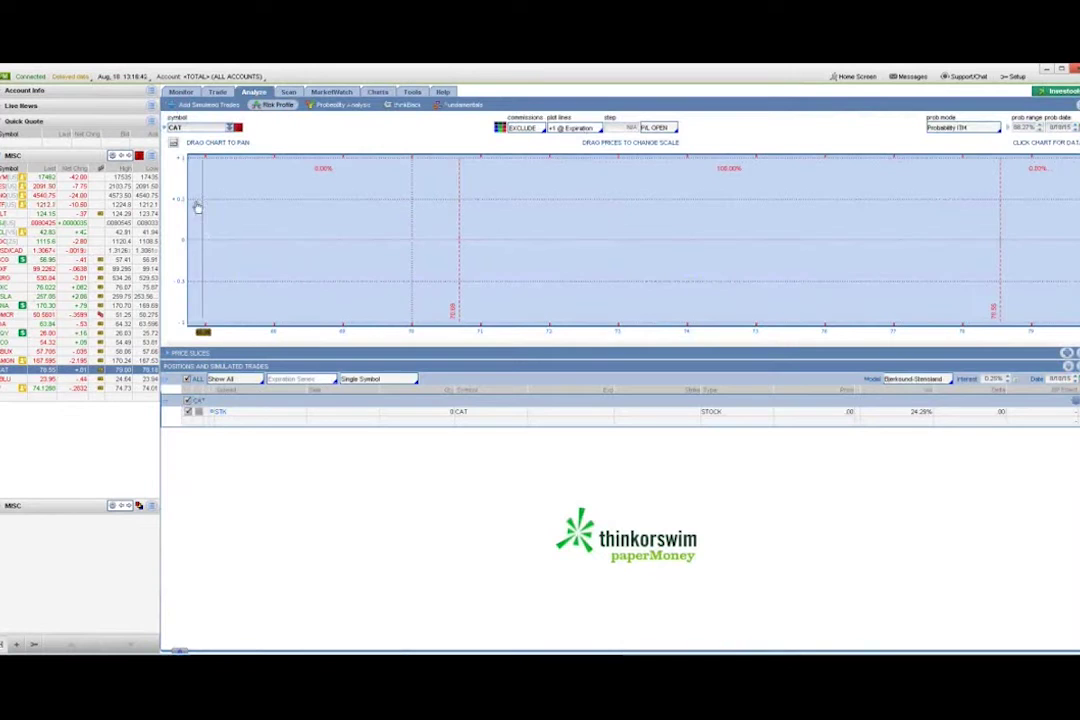
left_click(212, 105)
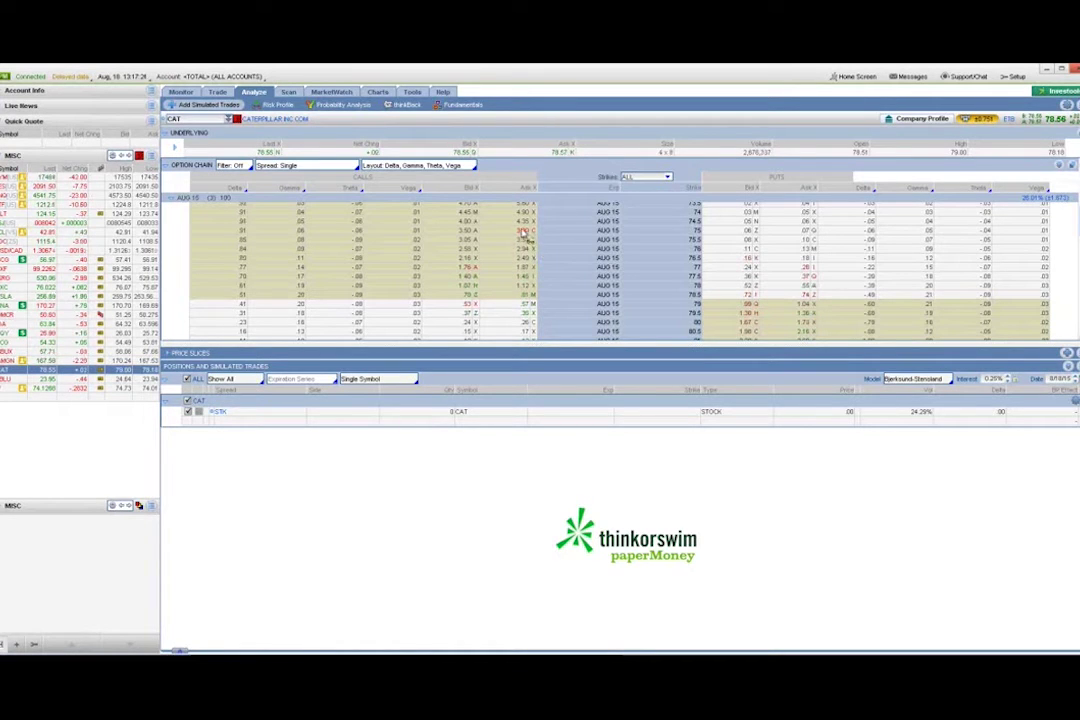
Add a simulated buy butterfly centred on the CAT Aug 15 75 call.
right_click(526, 232)
mouse_move(557, 238)
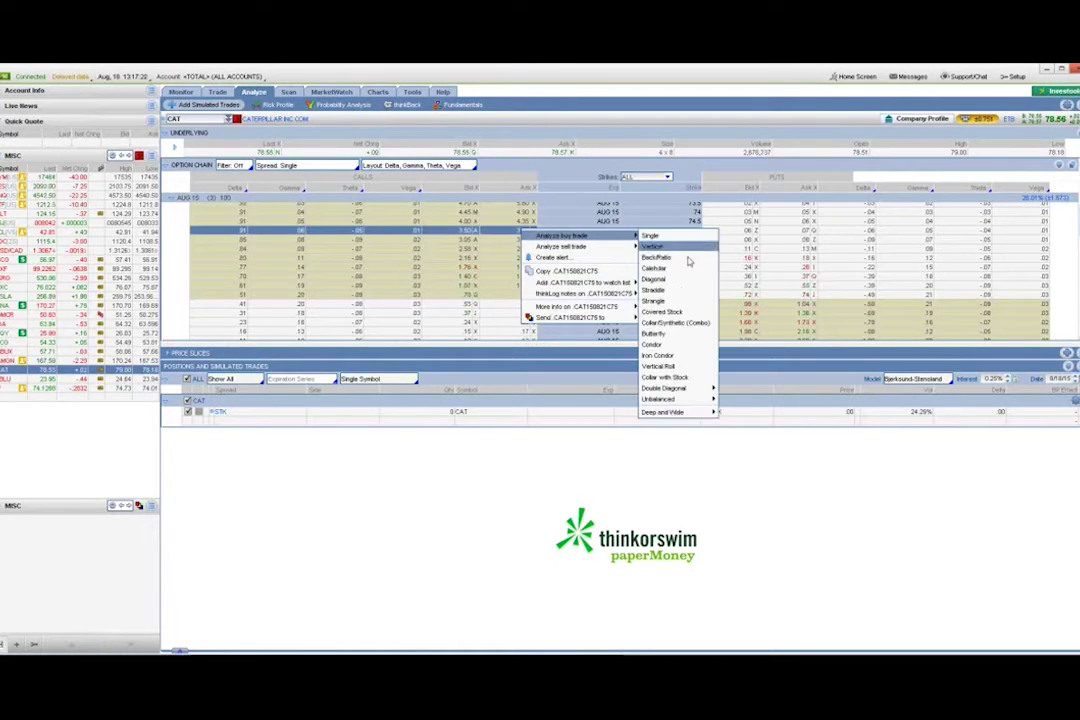
left_click(683, 334)
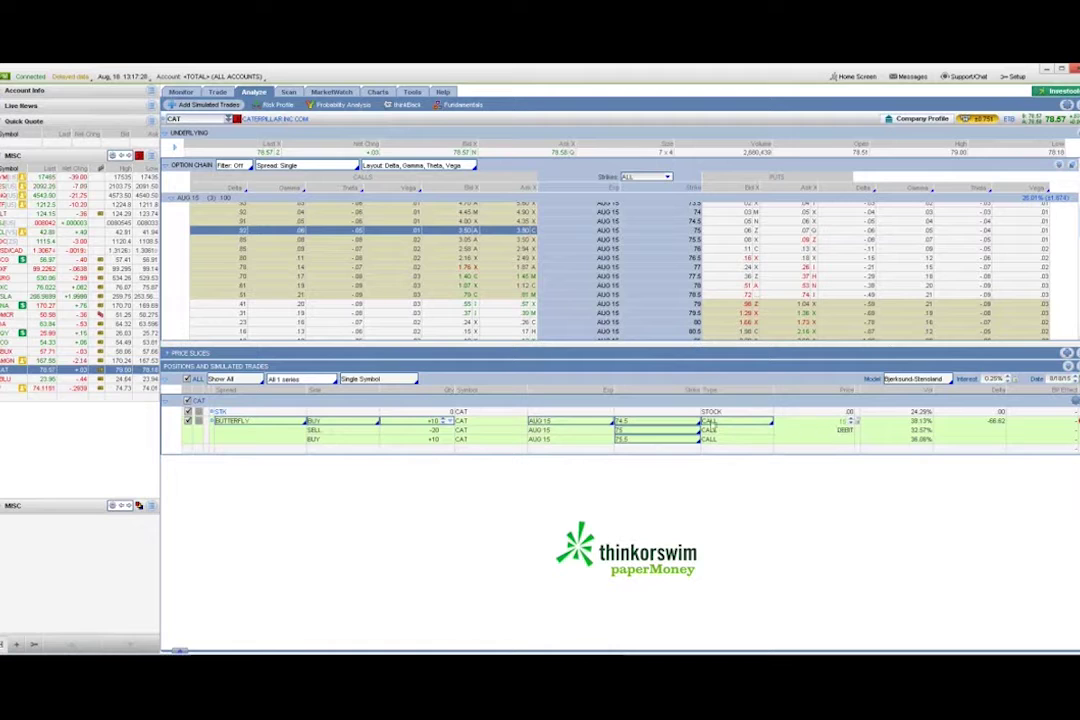
Set the butterfly's outer leg strikes to 74 and 76.
left_click(697, 423)
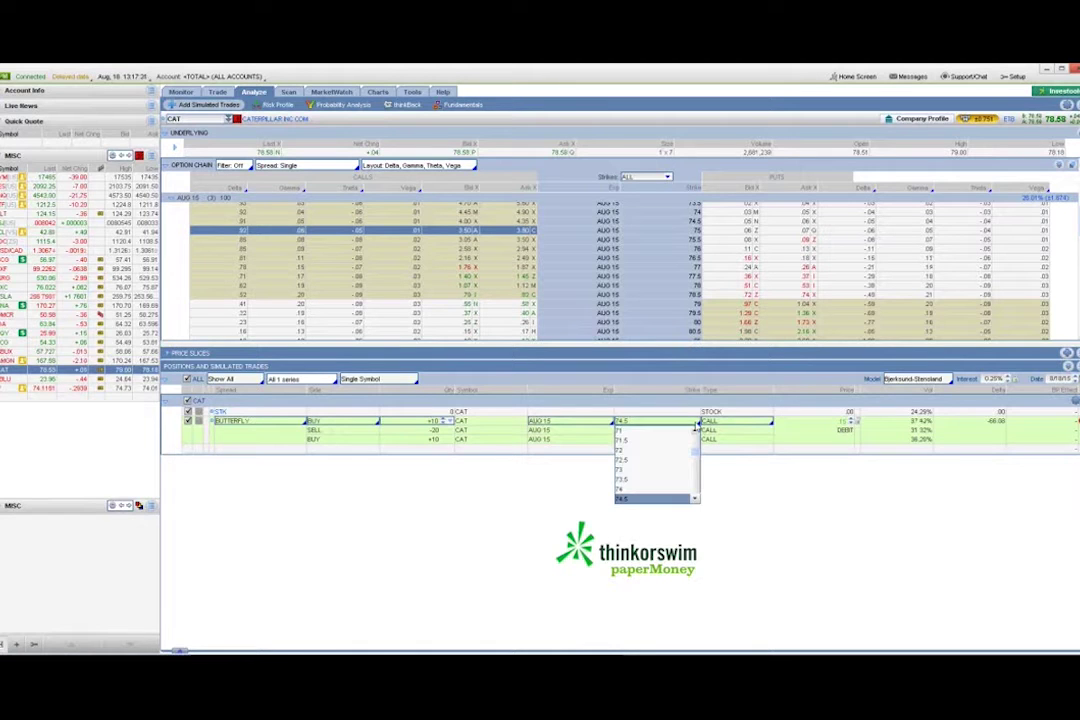
left_click(674, 489)
left_click(692, 442)
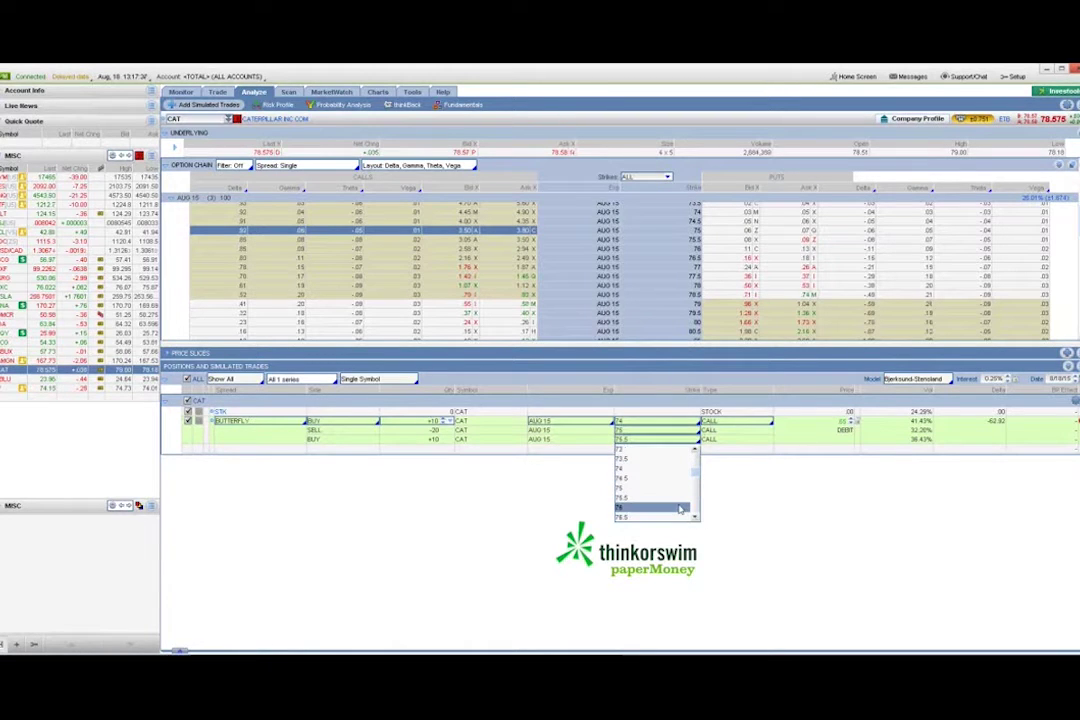
left_click(679, 509)
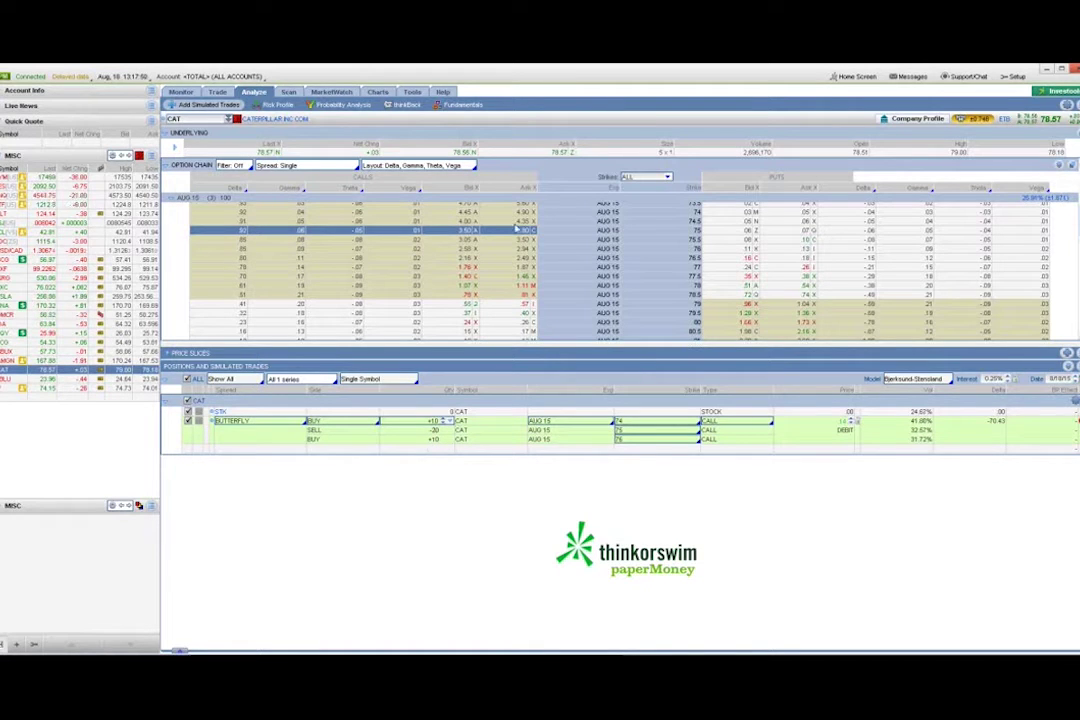
Plot the CAT butterfly's risk profile and pan the graph to centre the 75 peak.
left_click(272, 106)
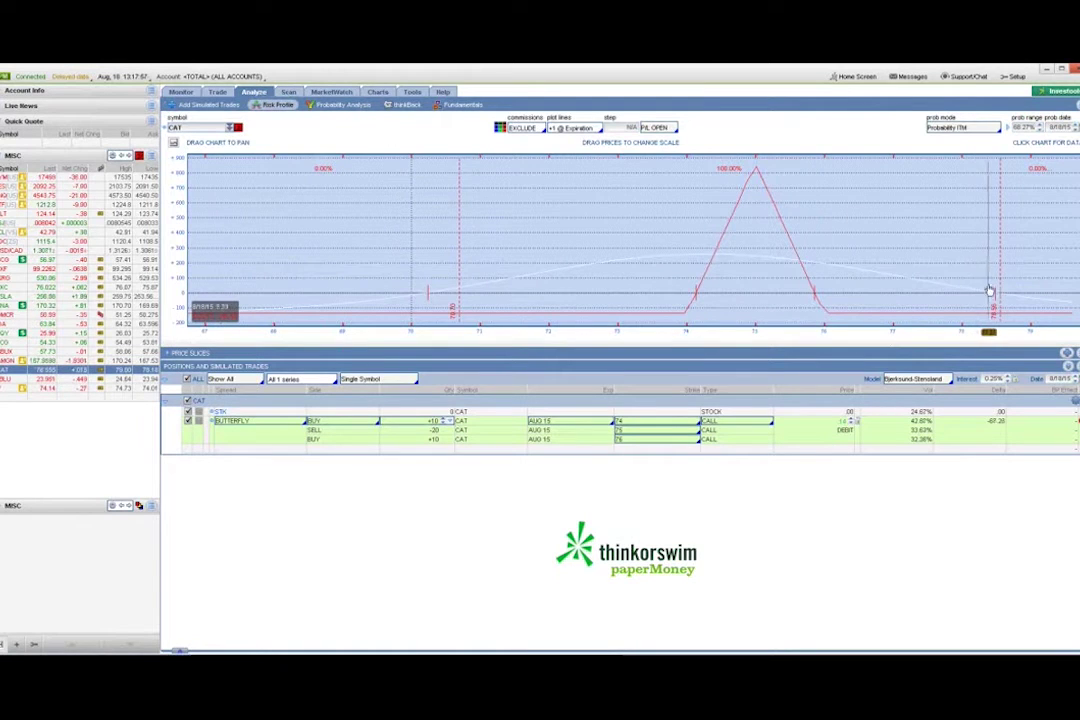
left_click_drag(1000, 312, 828, 308)
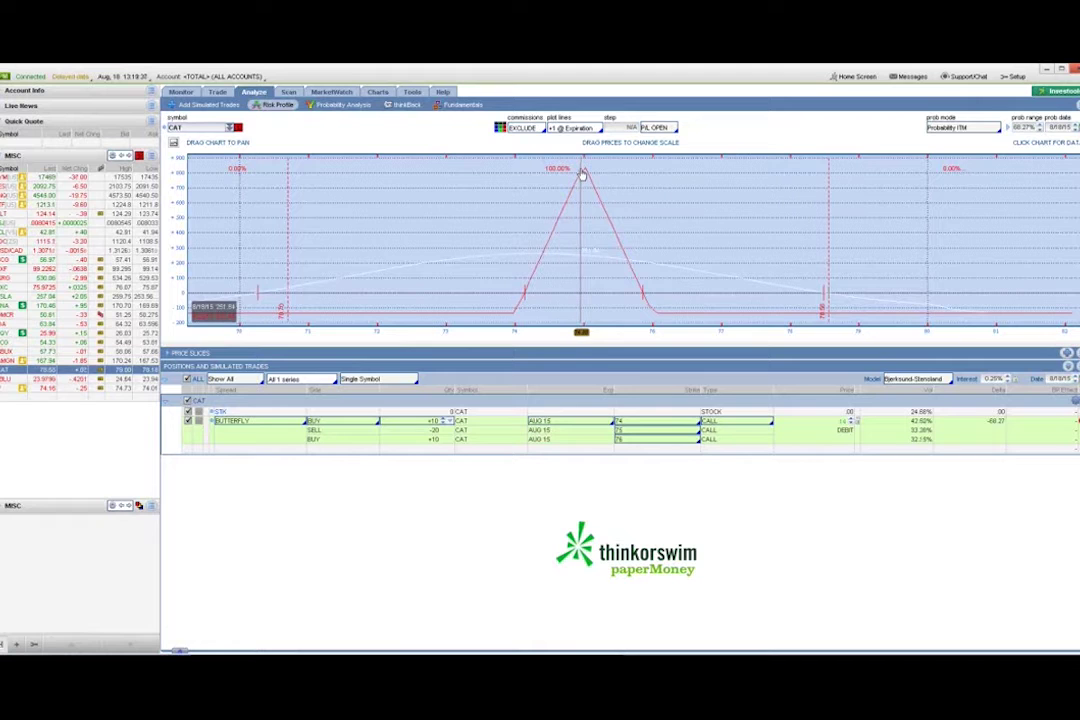
Open CAT's Trade view and expand the Aug 15 calls and puts across all strikes.
left_click(378, 92)
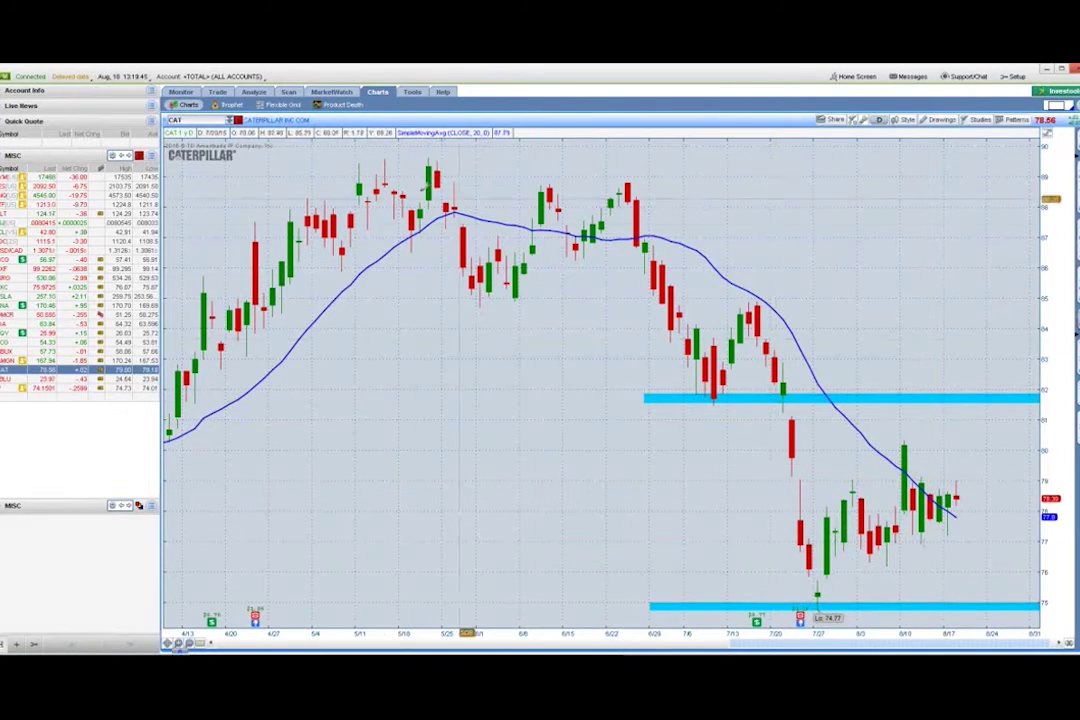
left_click(218, 92)
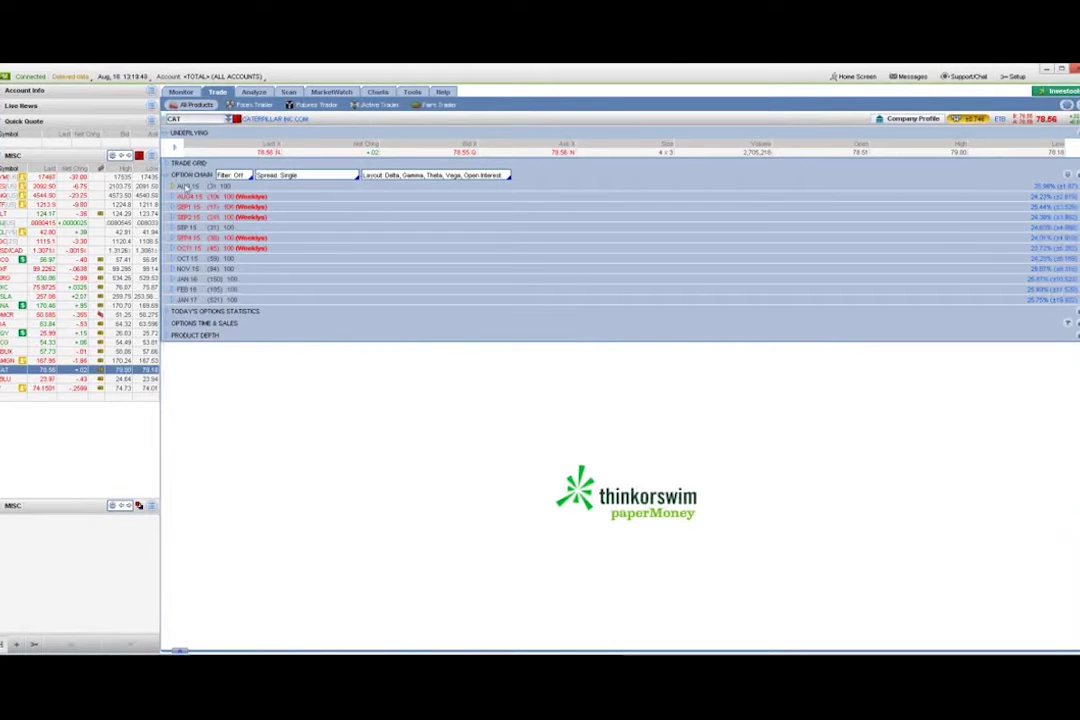
left_click(174, 188)
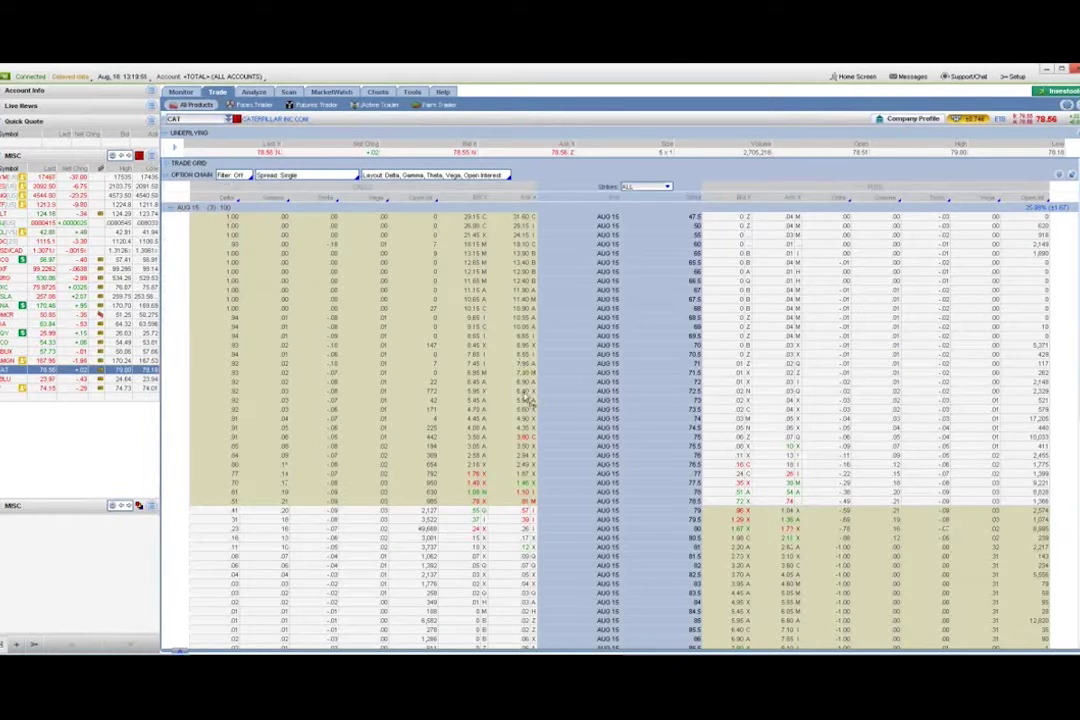
Add a second simulated CAT Aug 15 call butterfly at 84.5/85/85.5, centred on the 85 call.
left_click(253, 92)
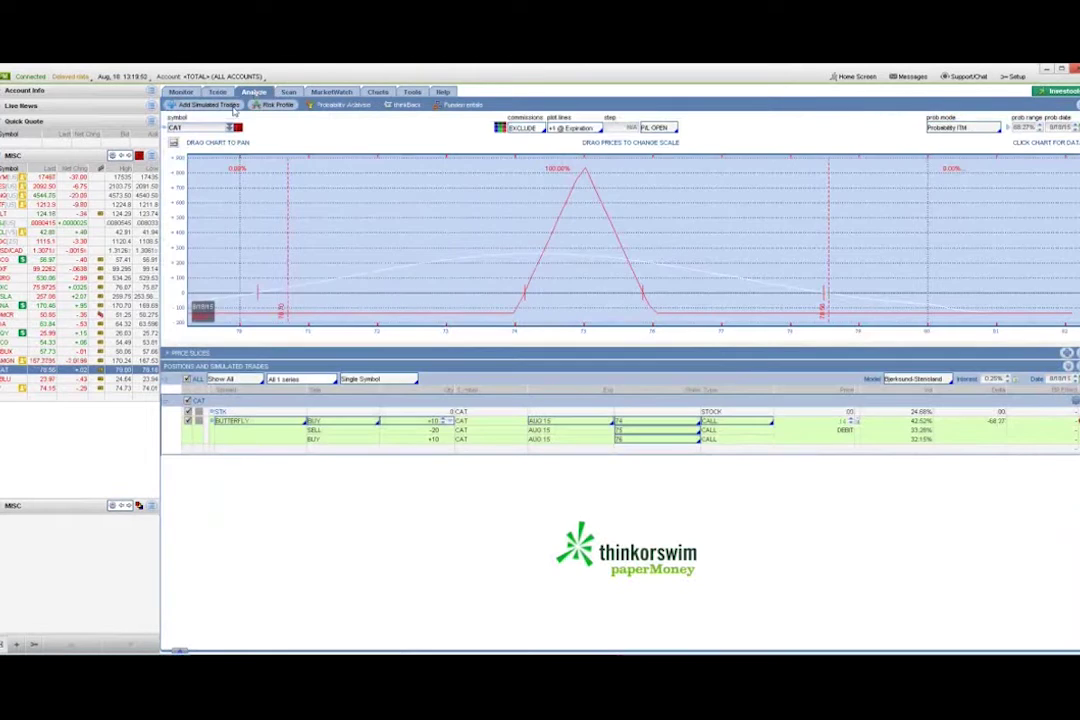
left_click(211, 105)
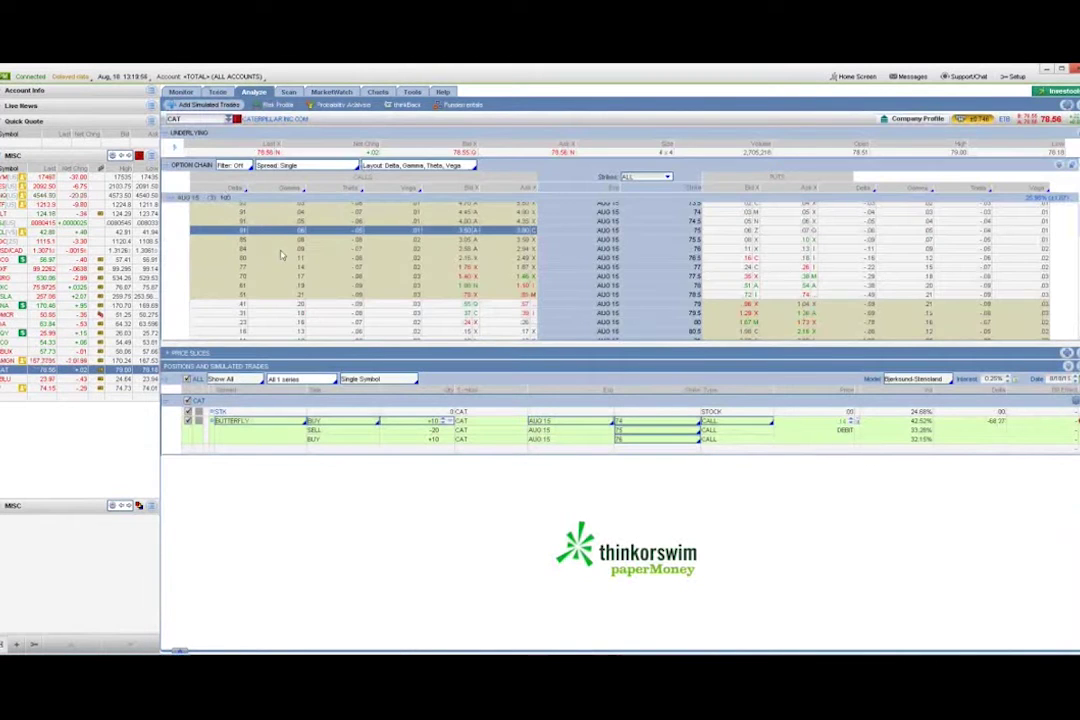
scroll(598, 279, "down", 3)
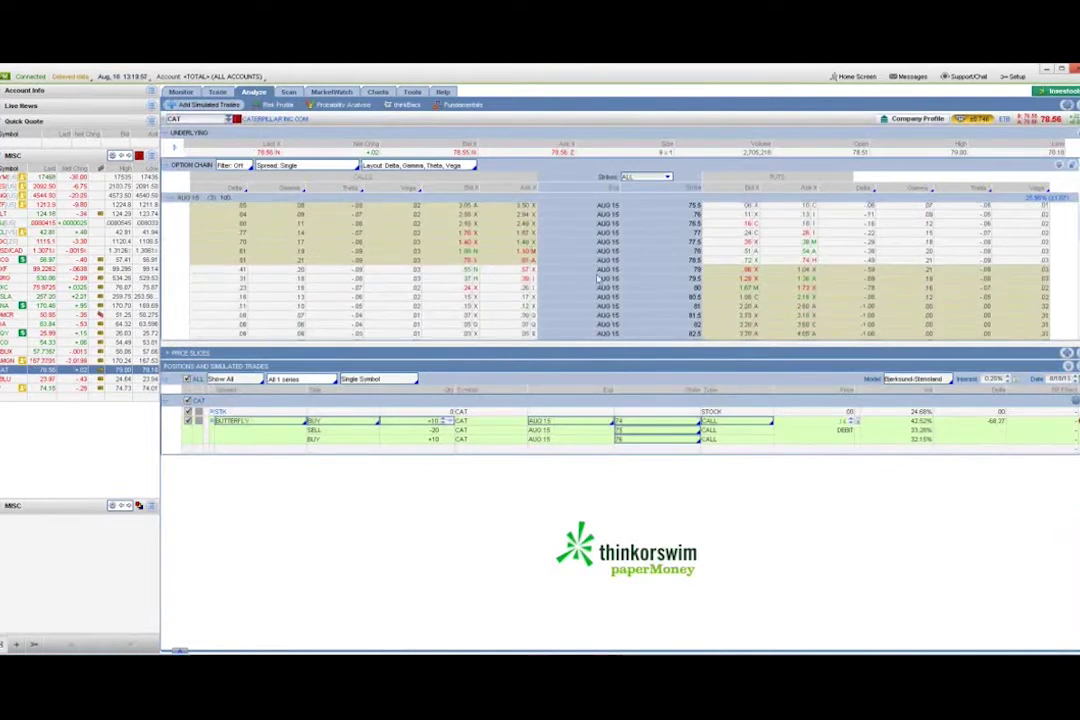
scroll(598, 279, "down", 2)
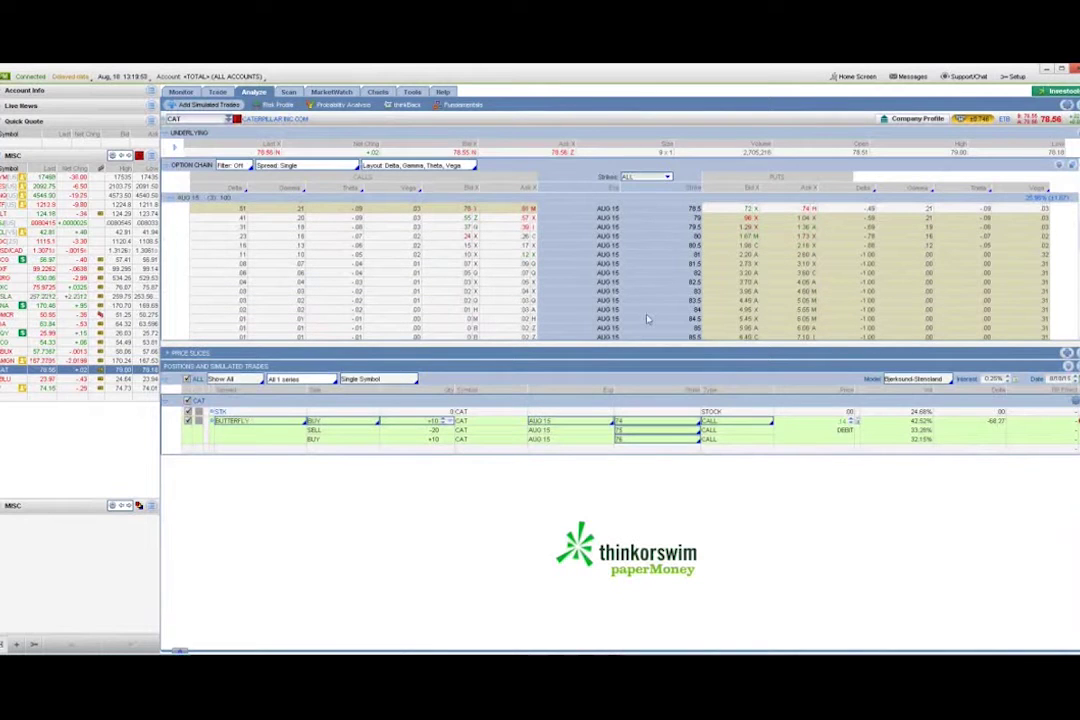
right_click(526, 331)
mouse_move(606, 341)
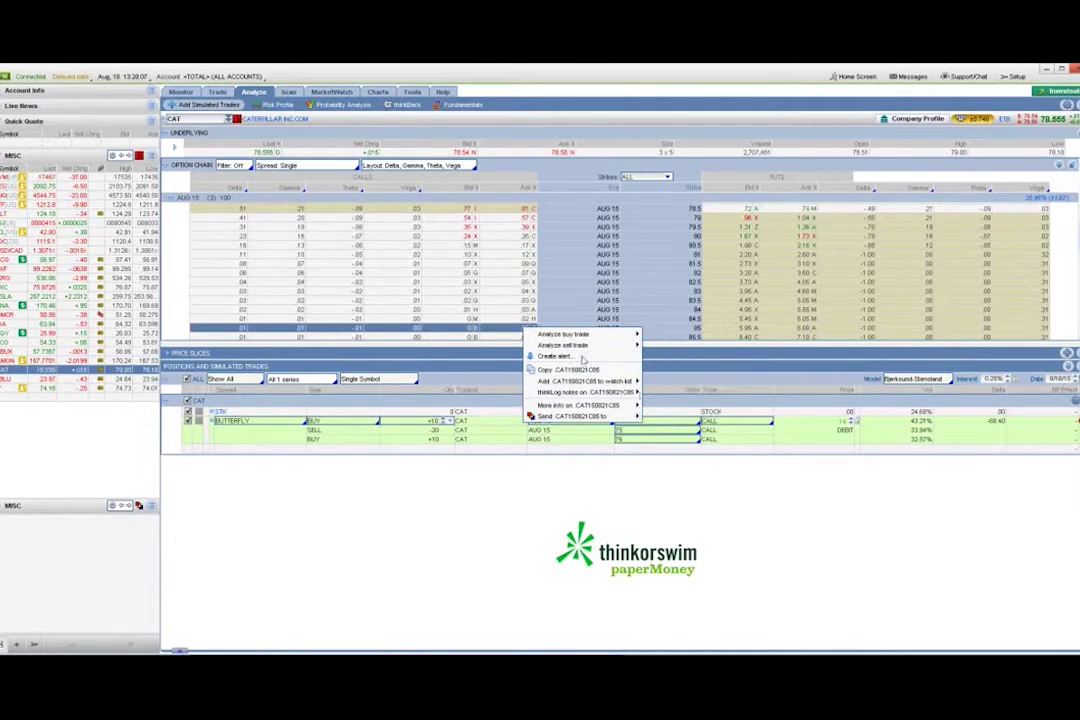
mouse_move(560, 333)
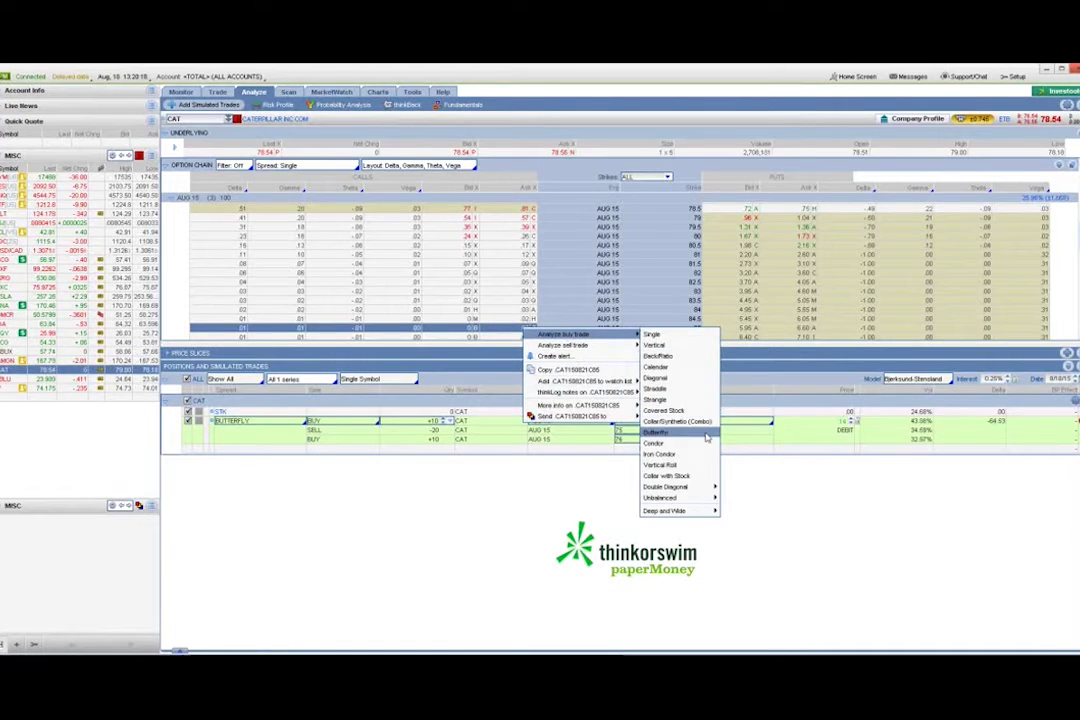
left_click(705, 434)
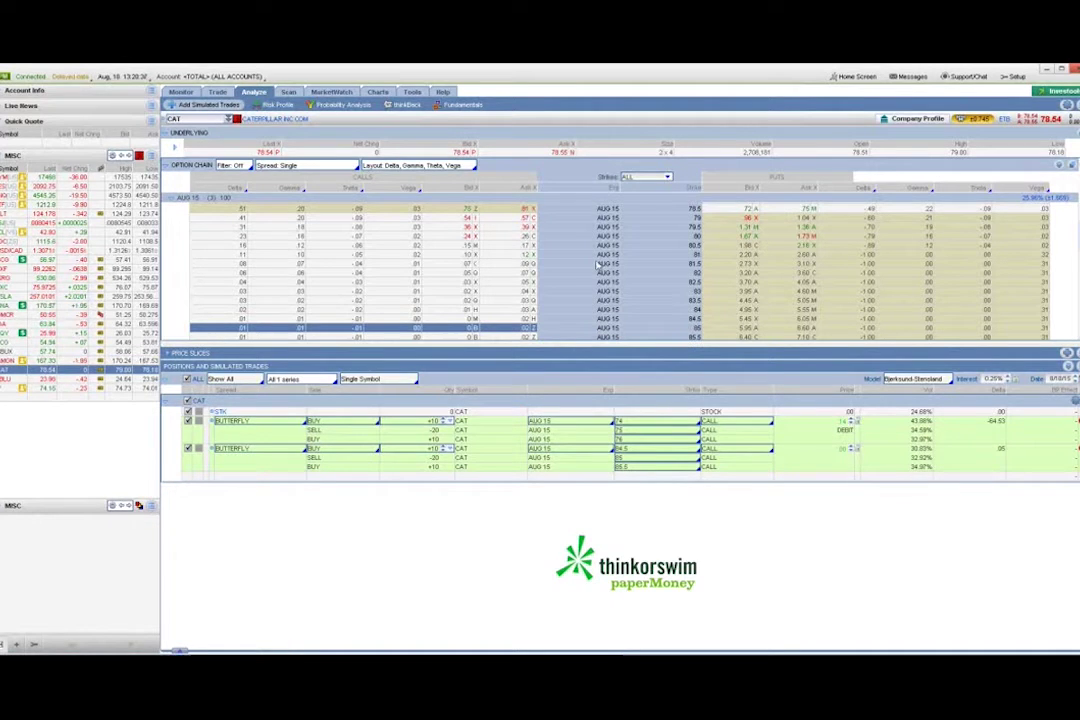
left_click(378, 92)
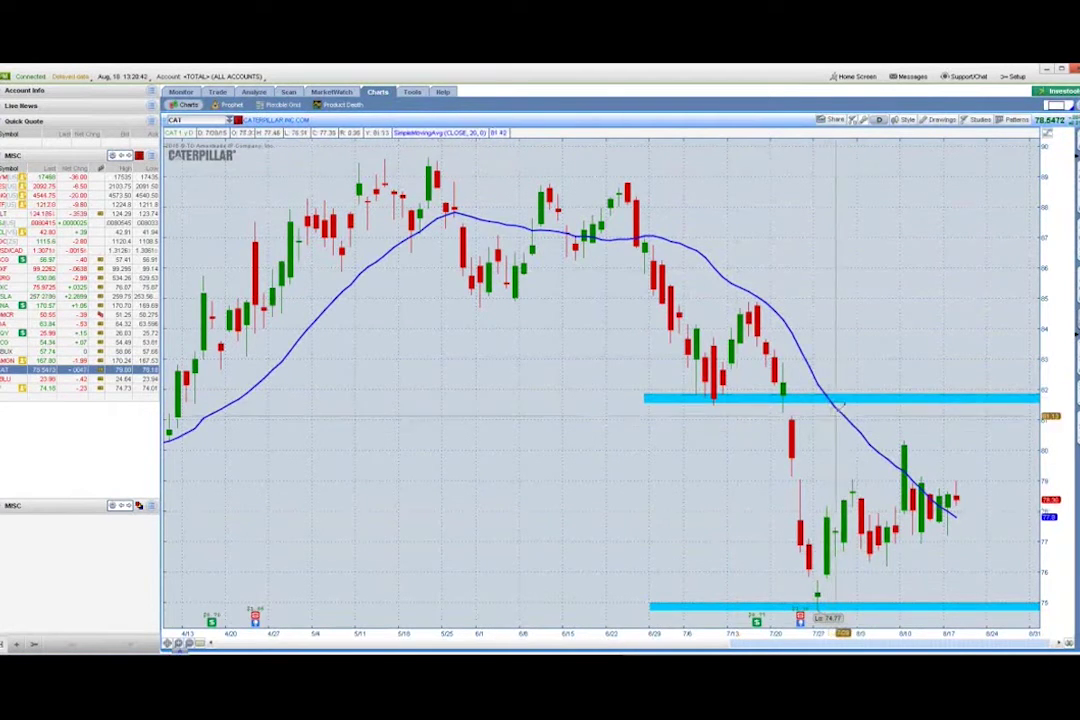
Zoom the CAT daily chart out to roughly a one-year date range.
scroll(957, 499, "up", 1)
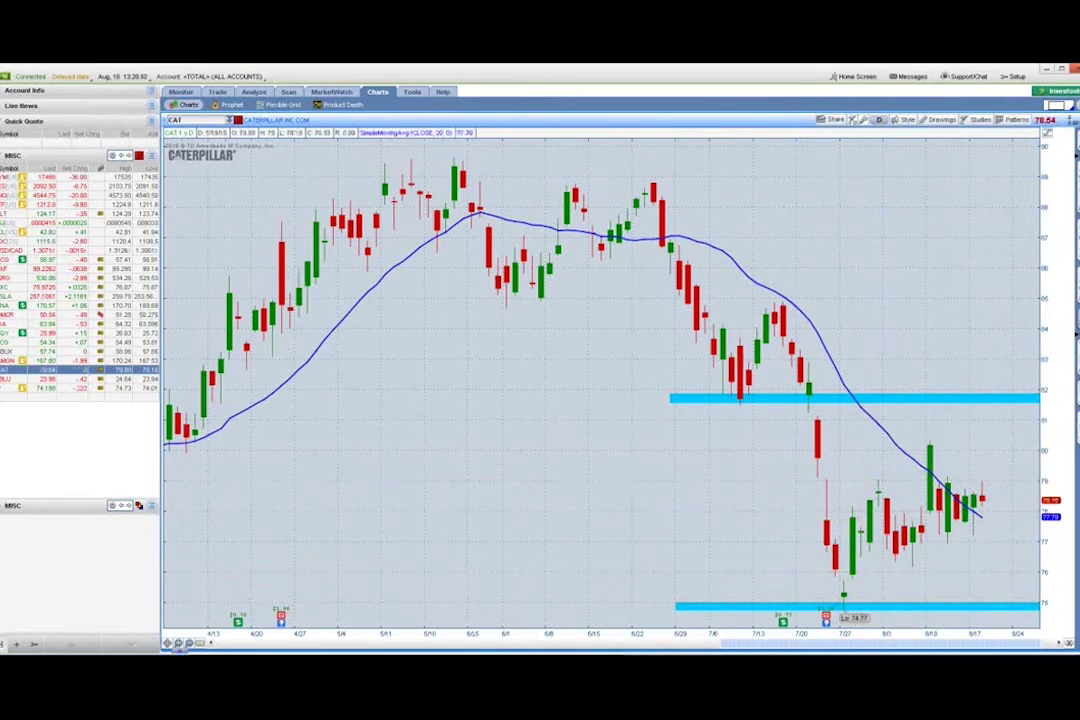
left_click(188, 644)
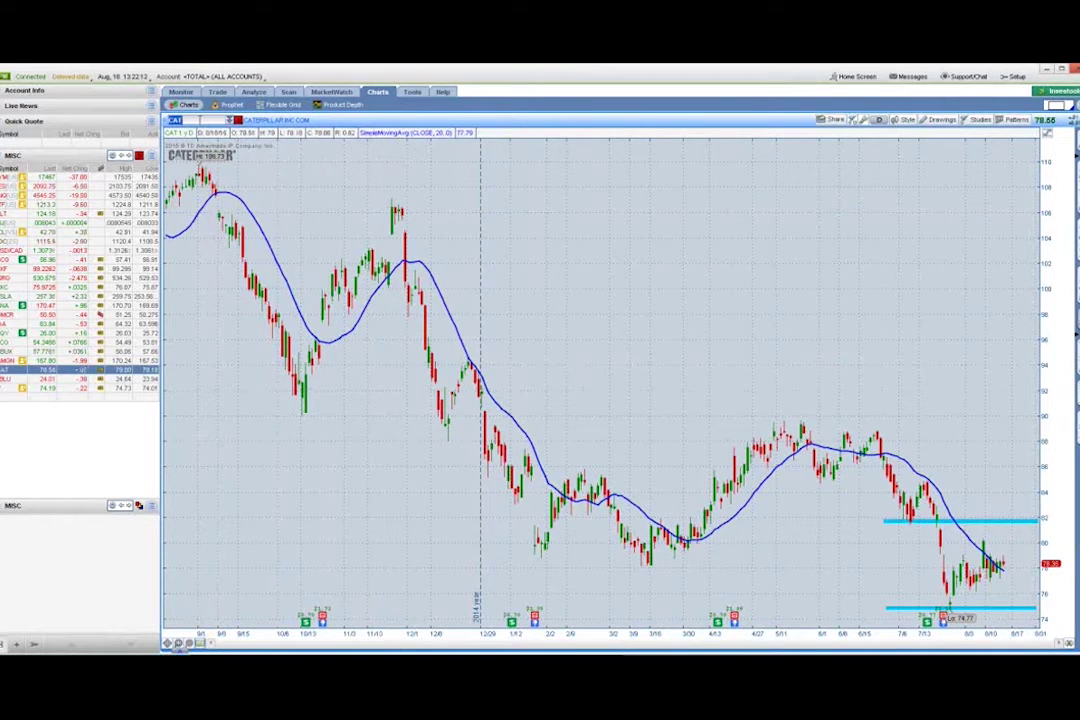
Switch the chart to YHOO and select KeltnerChannels in the study list.
left_click(185, 120)
left_click(340, 172)
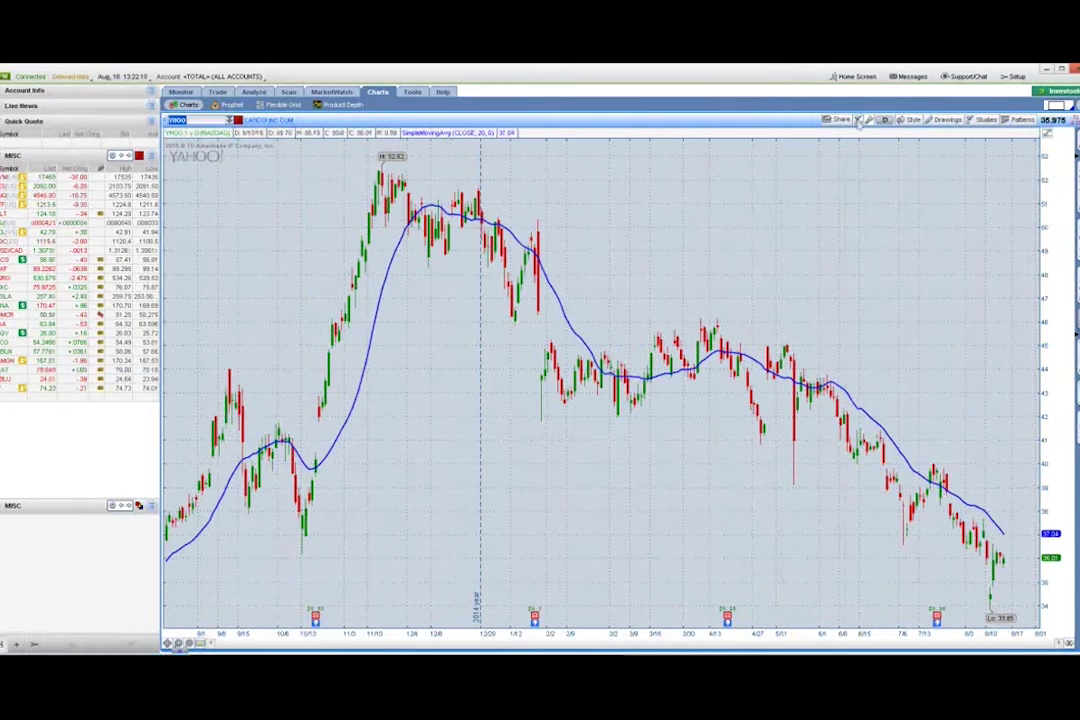
left_click(857, 120)
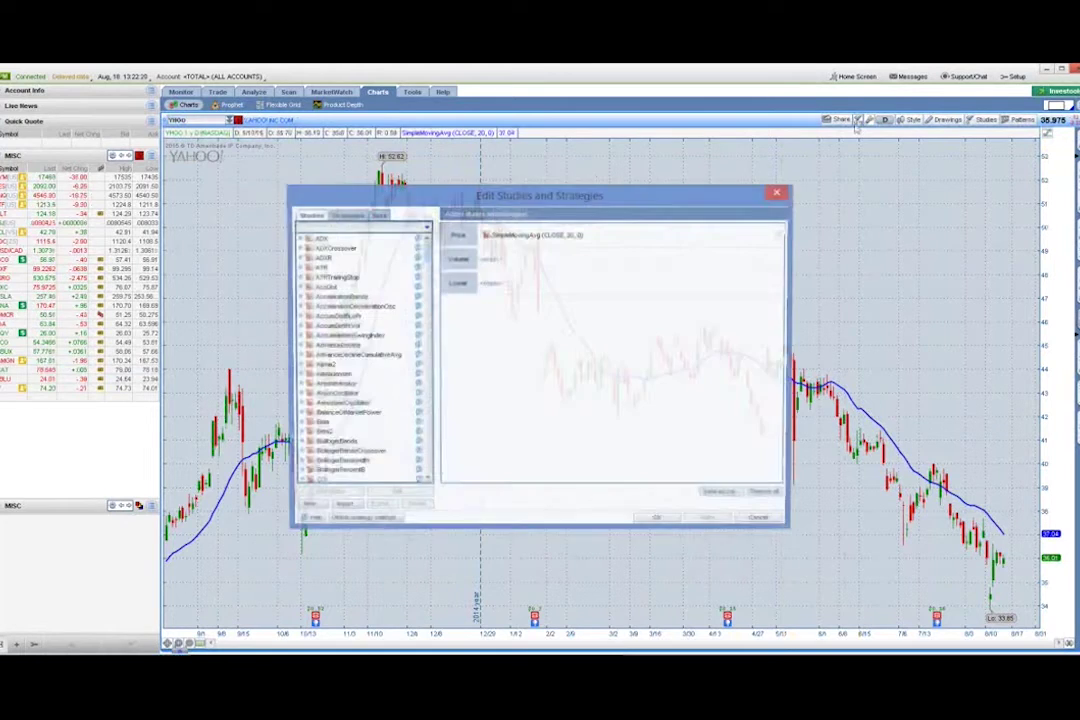
scroll(345, 336, "down", 9)
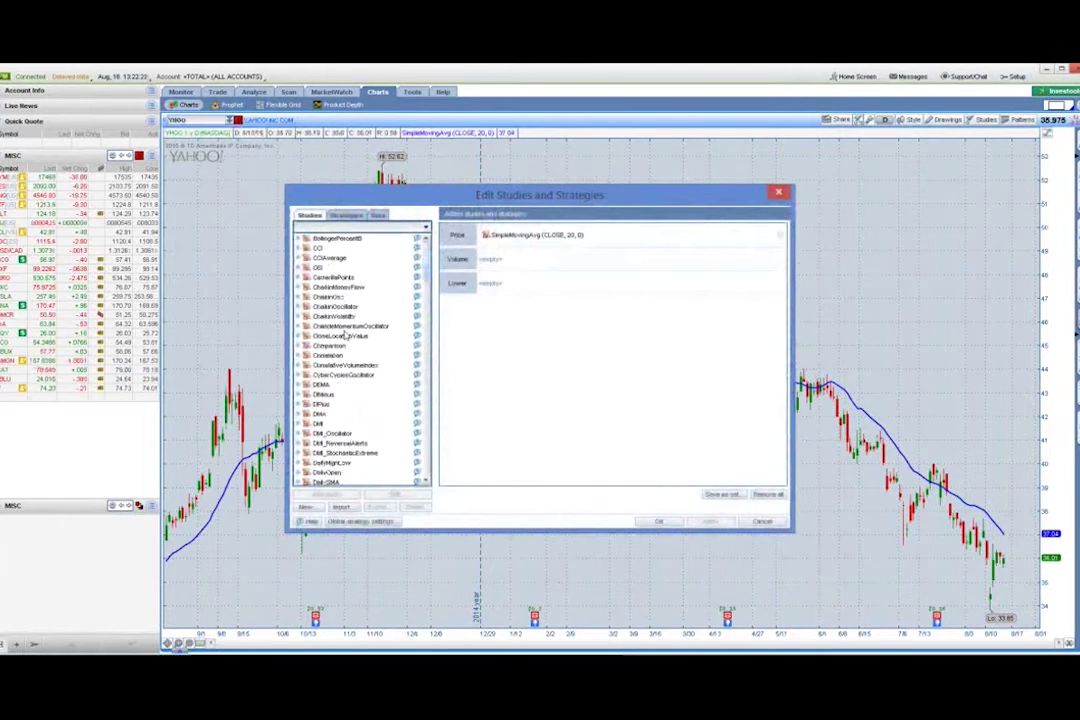
scroll(345, 336, "down", 4)
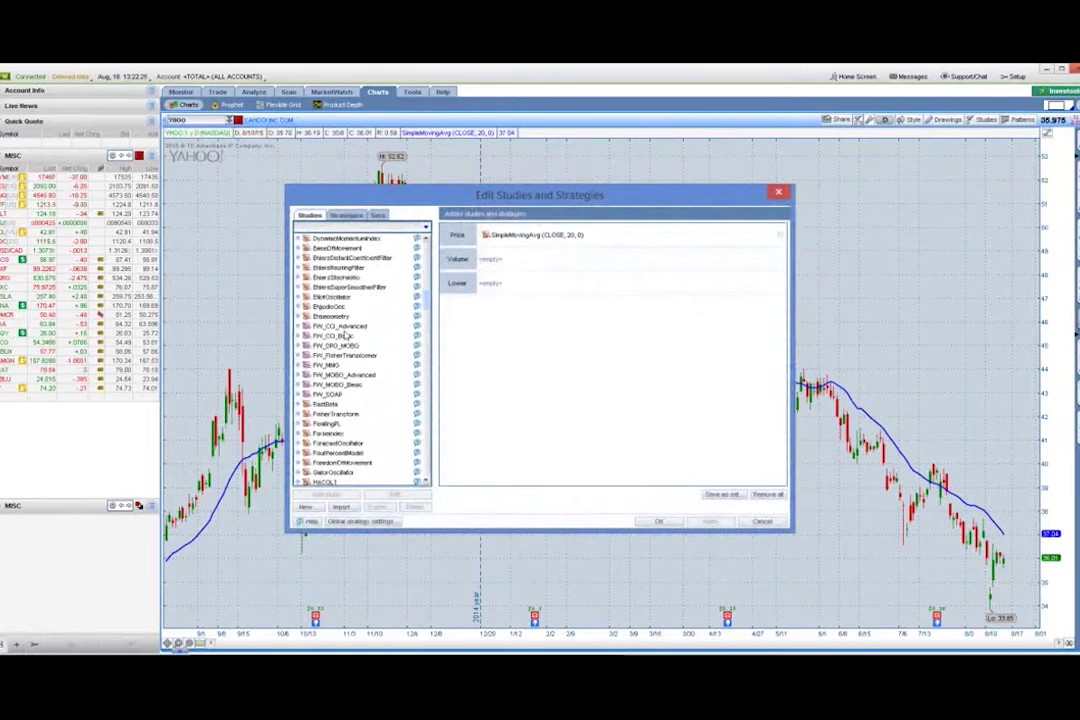
scroll(345, 340, "down", 8)
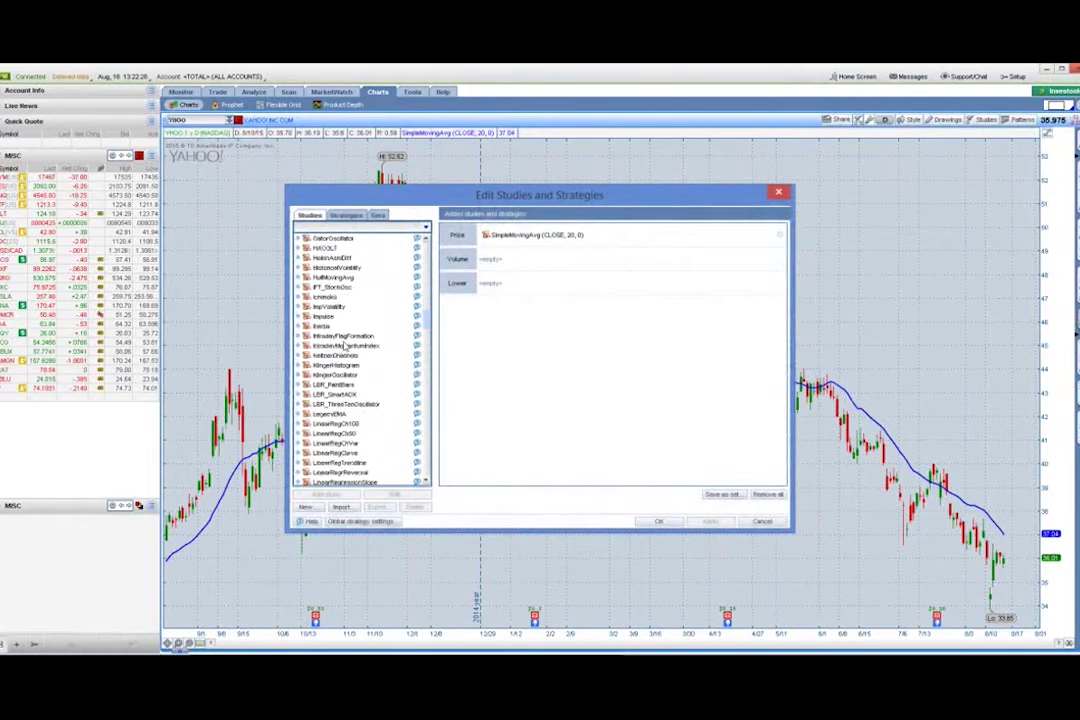
left_click(338, 355)
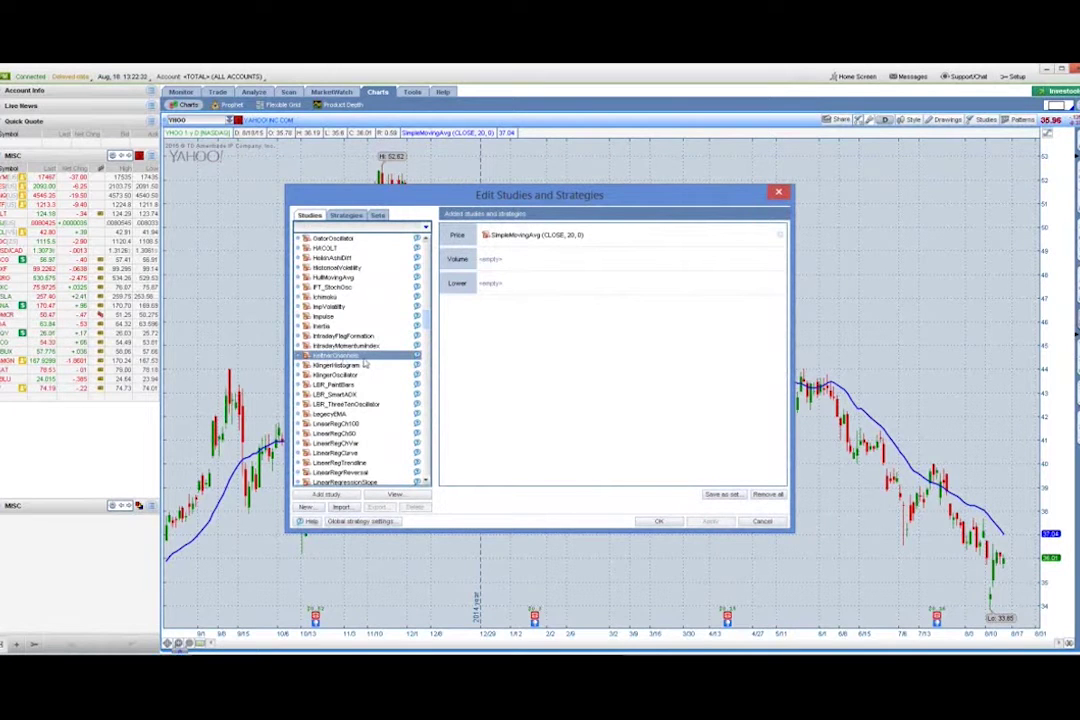
Add KeltnerChannels with default 1.5 factor, 20 length, removing SimpleMovingAvg from Price.
left_click(326, 494)
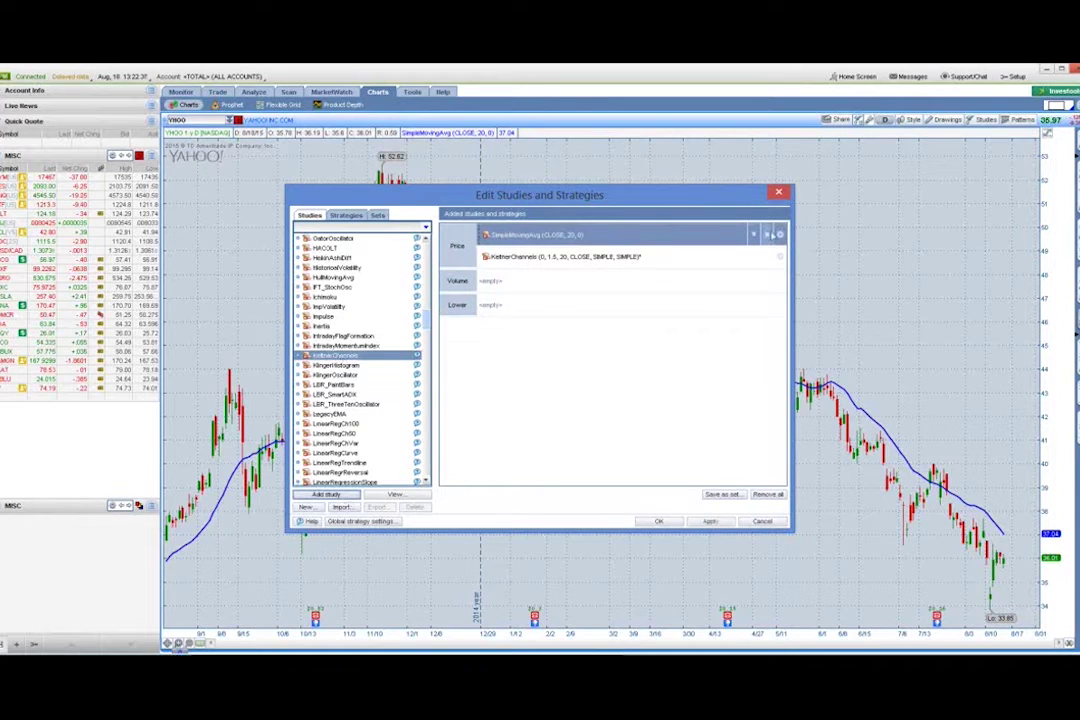
left_click(766, 235)
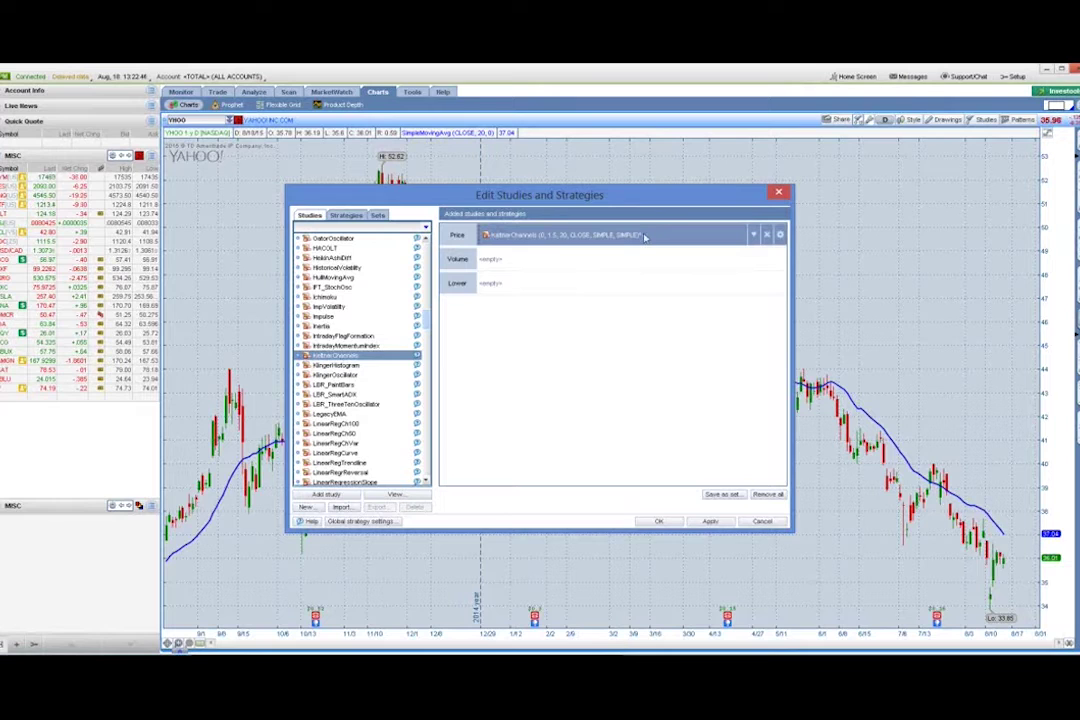
left_click(780, 235)
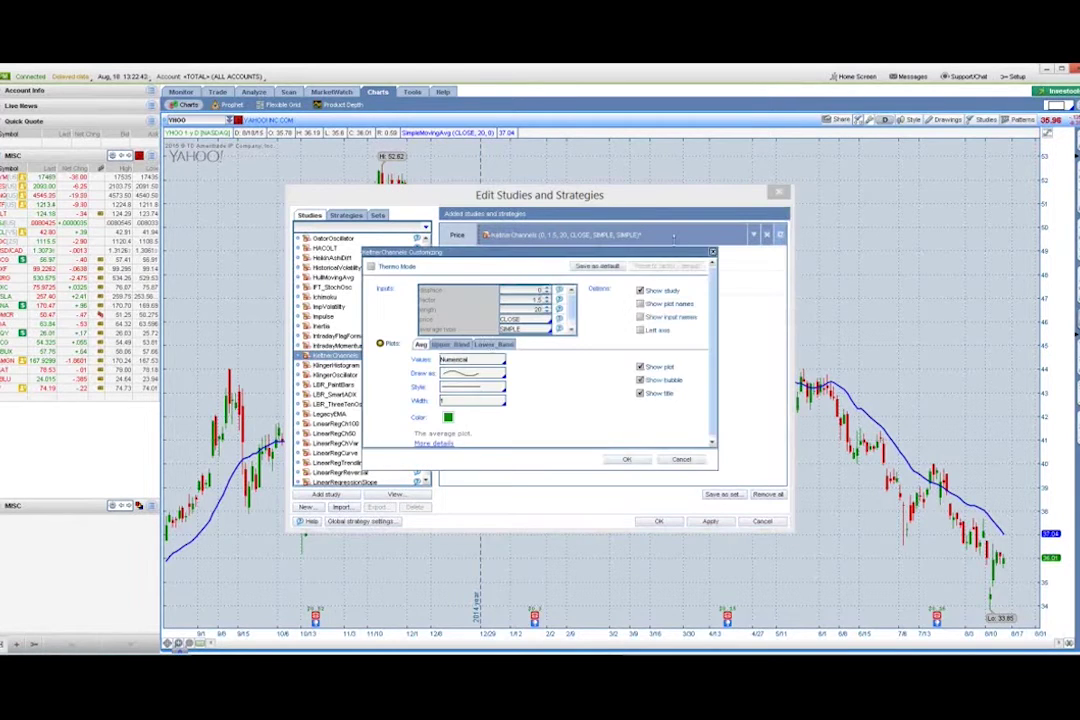
left_click(627, 460)
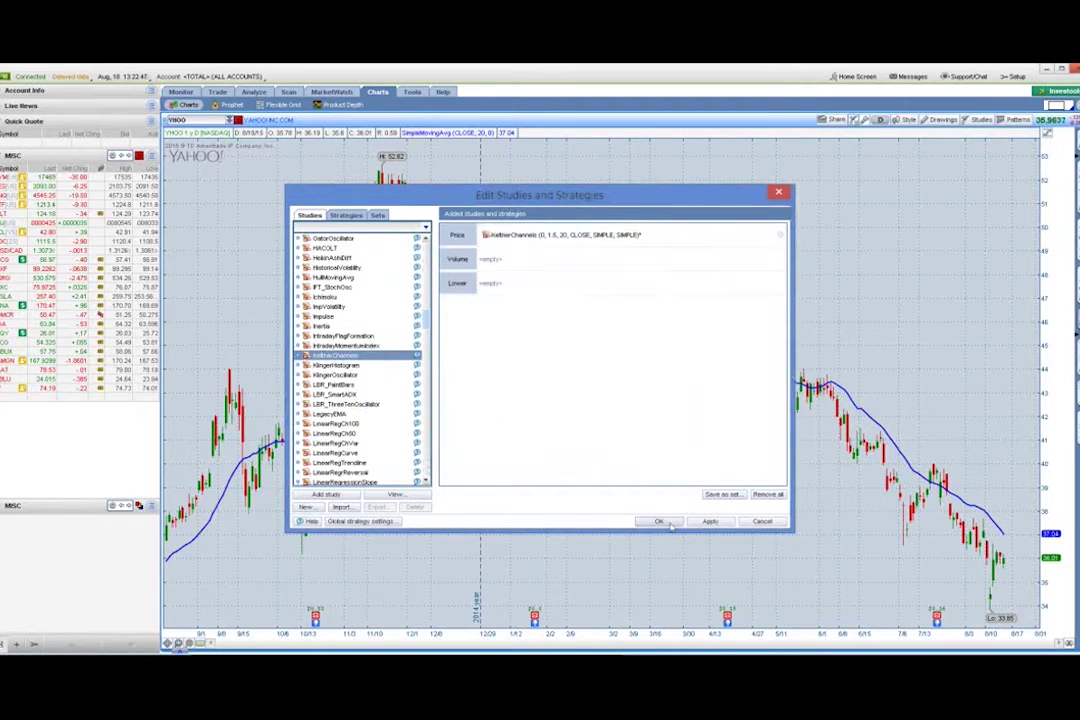
left_click(660, 521)
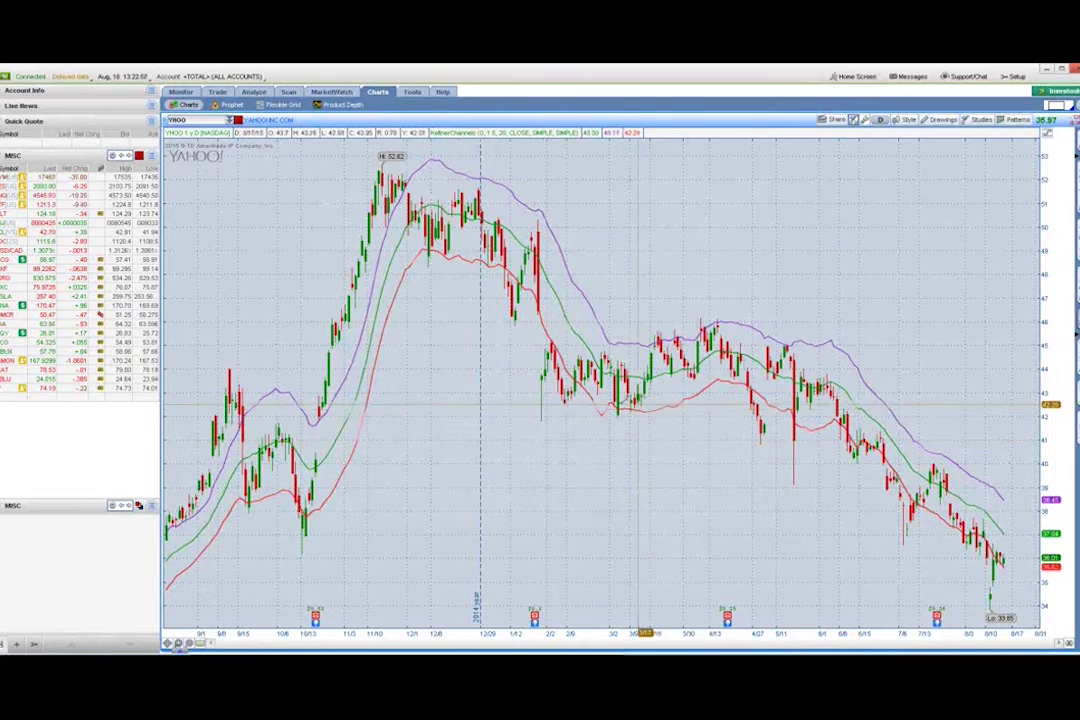
mouse_move(316, 622)
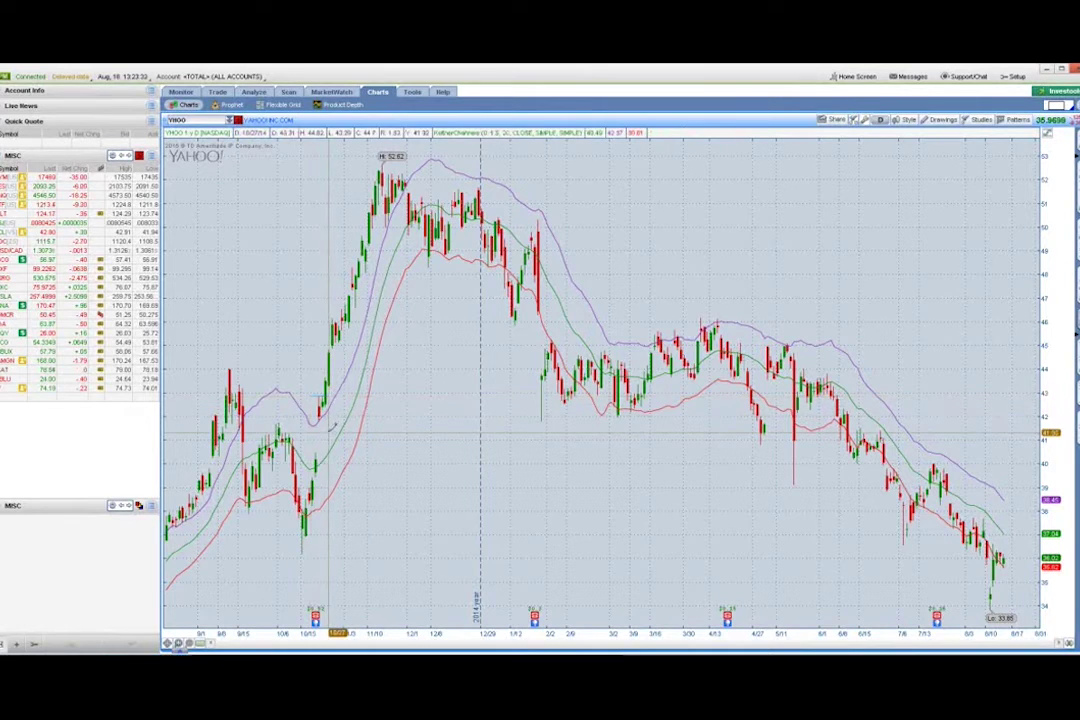
Pick a drawing tool and mark YHOO's late-October touch of the upper Keltner band.
left_click(940, 119)
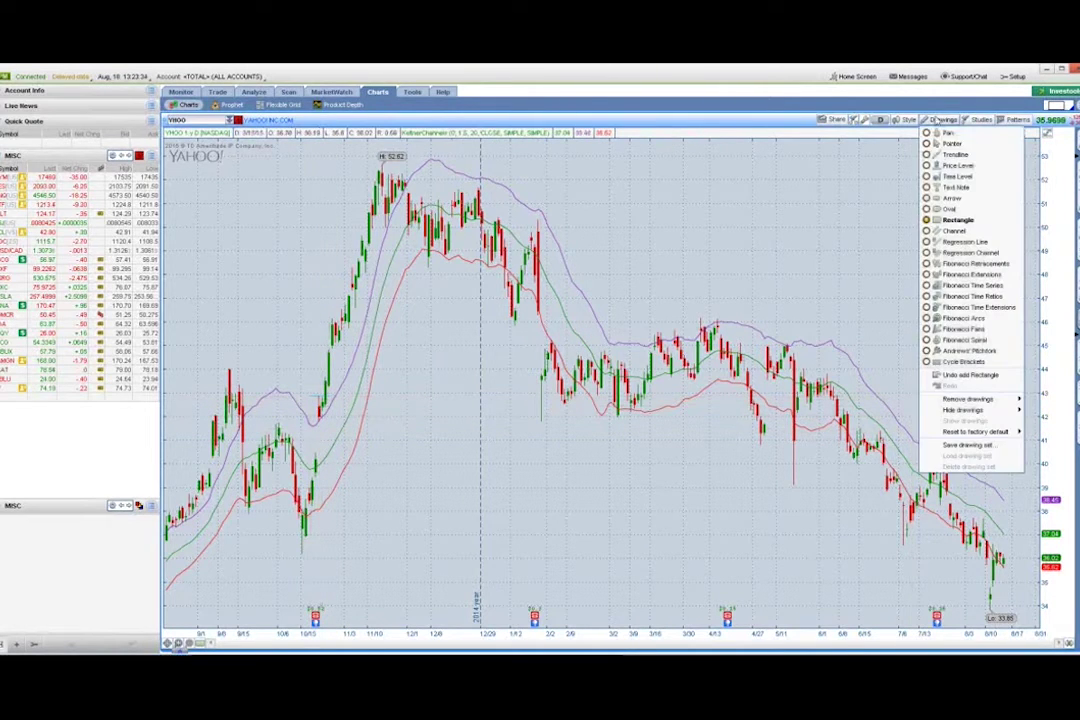
left_click(960, 148)
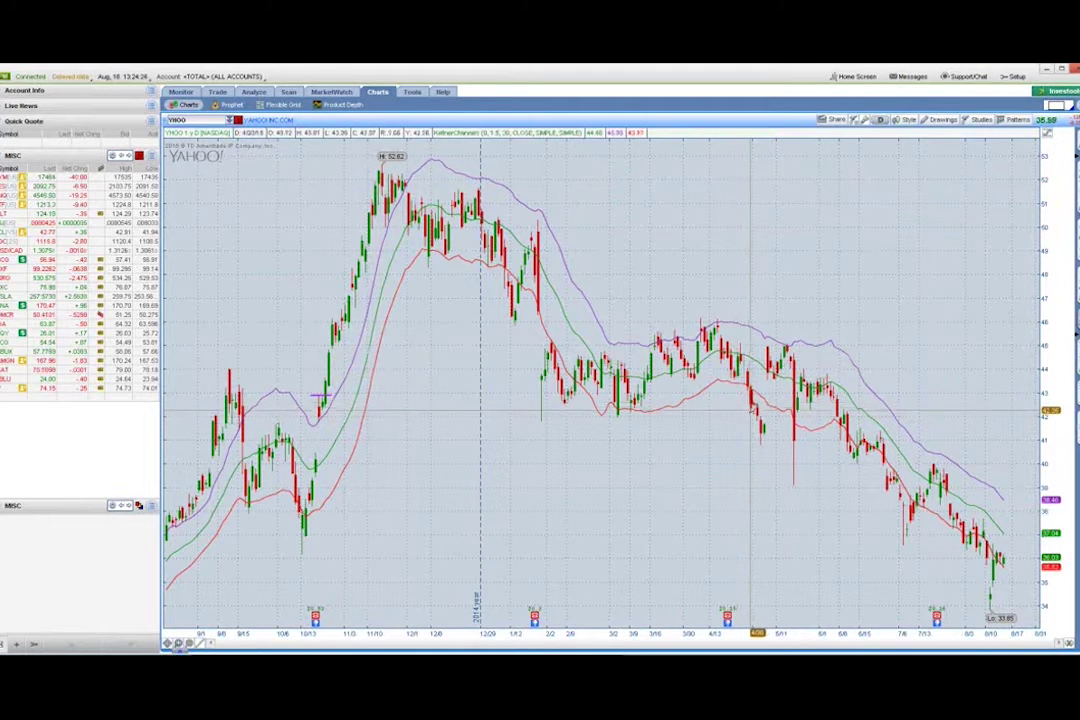
left_click_drag(749, 400, 754, 418)
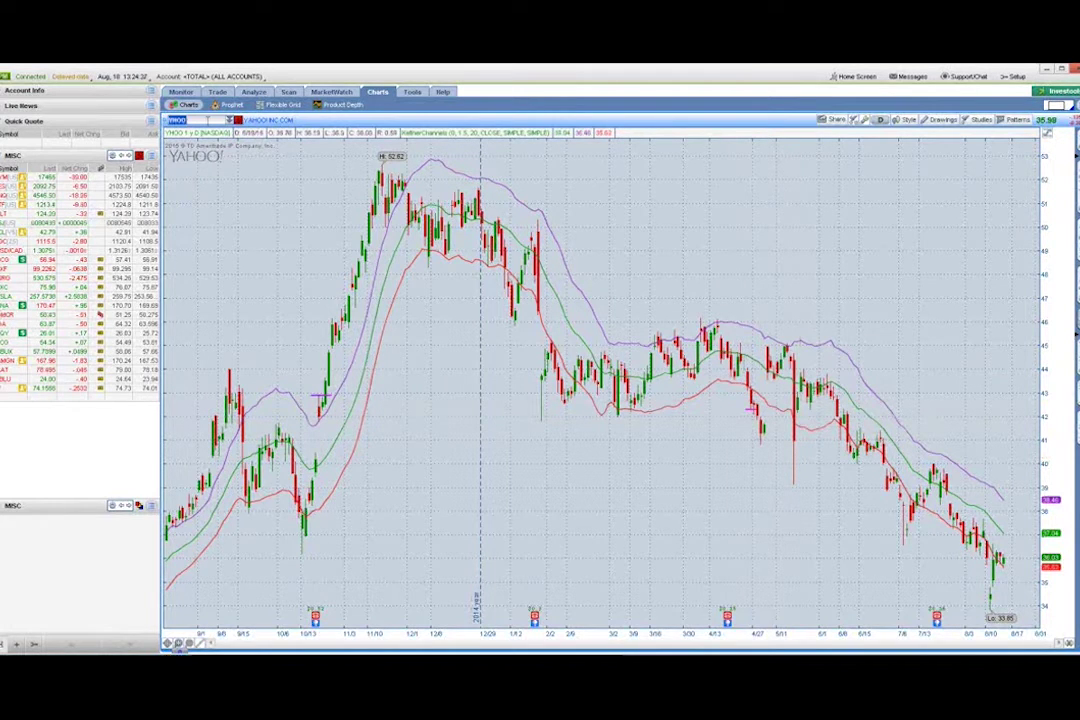
Load the MDLZ daily chart, entering MDLZ as the symbol.
type("MDLZ")
key("Return")
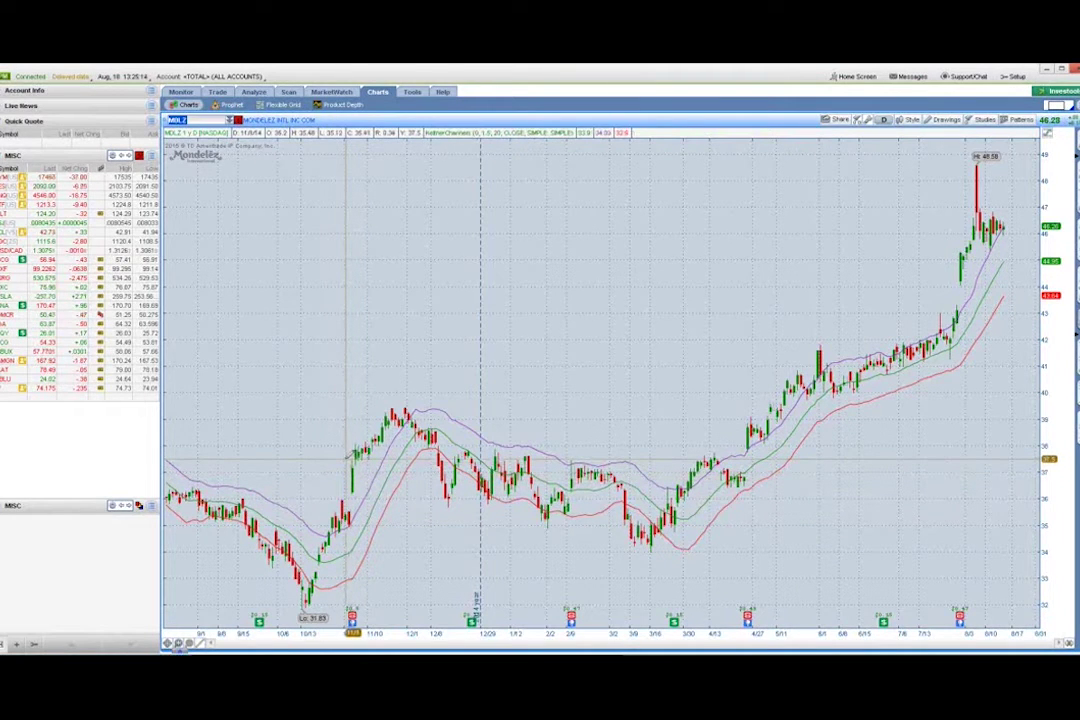
Mark MDLZ's early-November upper-band touch and nudge the mark slightly upward.
mouse_move(345, 462)
left_mouse_down()
mouse_move(318, 458)
mouse_move(358, 458)
left_mouse_up()
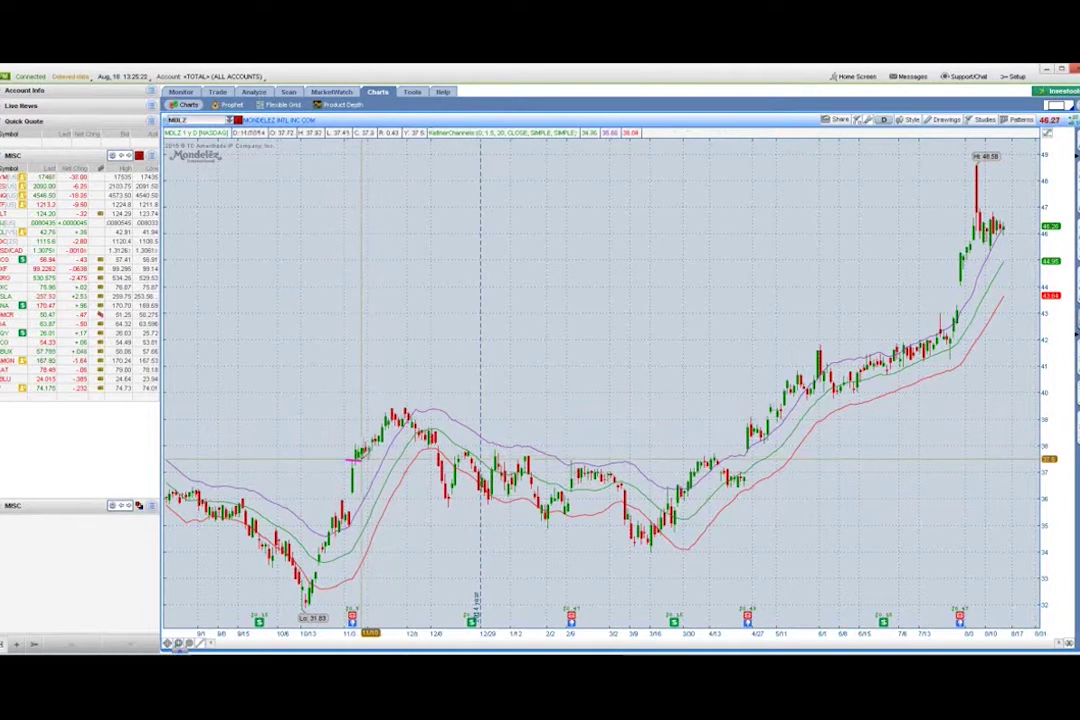
mouse_move(358, 462)
left_click_drag(358, 462, 358, 463)
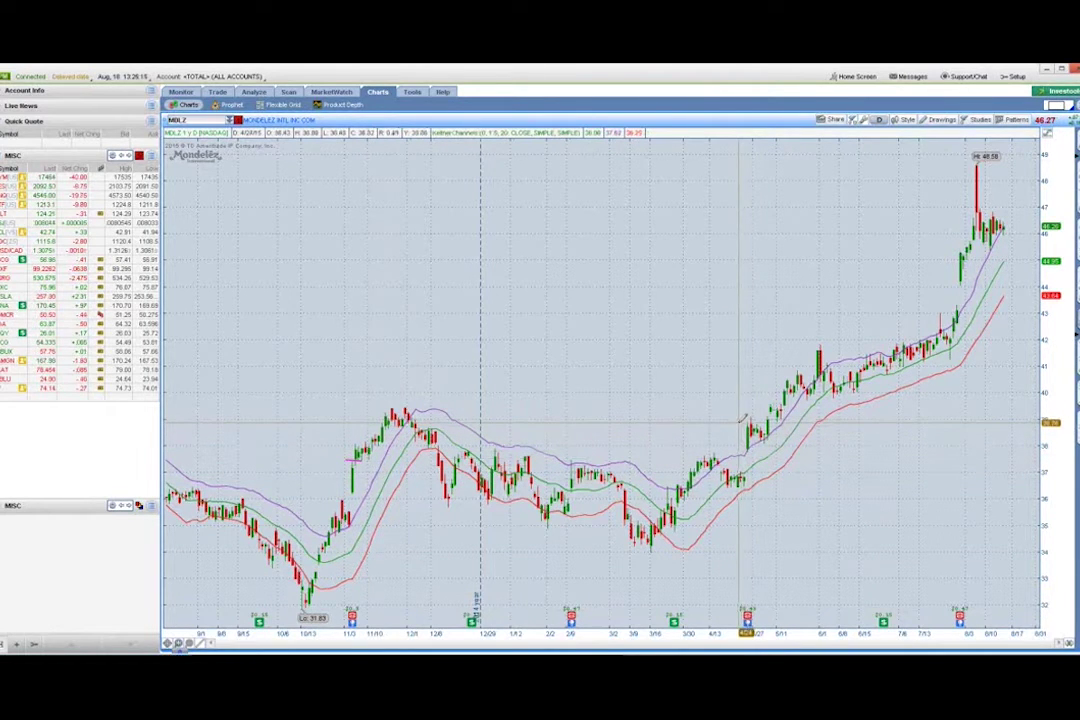
Draw short marks at MDLZ's late-April and early-August upper Keltner band touches.
mouse_move(740, 421)
left_mouse_down()
mouse_move(755, 415)
mouse_move(752, 440)
left_mouse_up()
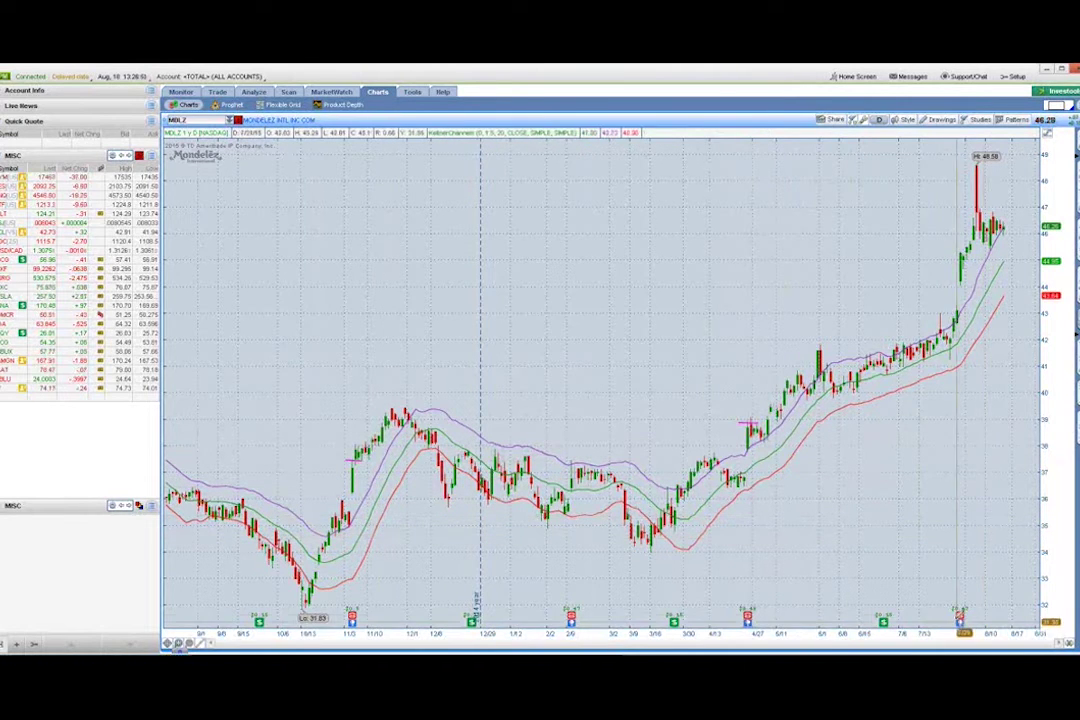
mouse_move(960, 628)
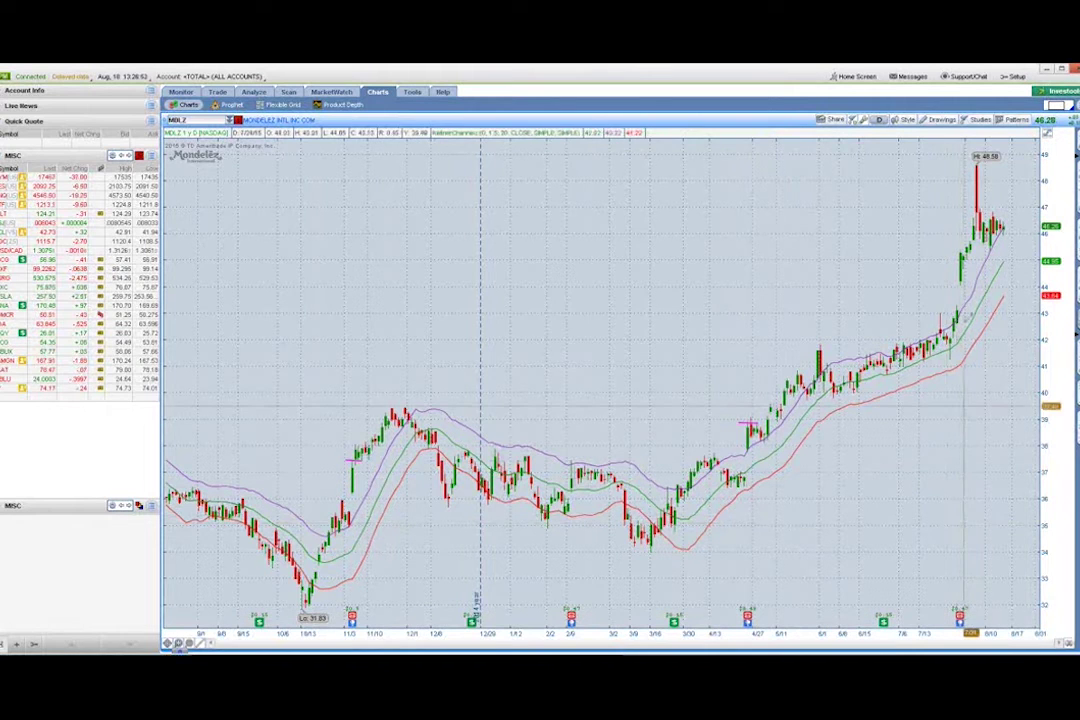
left_click_drag(957, 252, 967, 247)
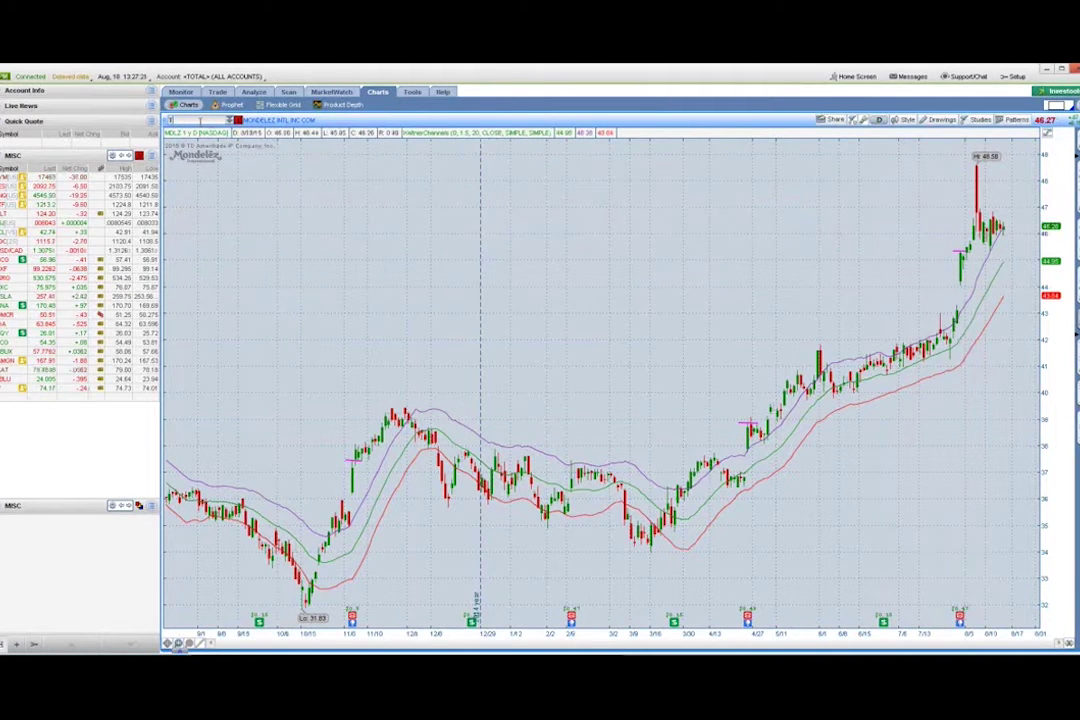
Enter TSCO as the symbol to load Tractor Supply's one-year daily chart.
type("SCO")
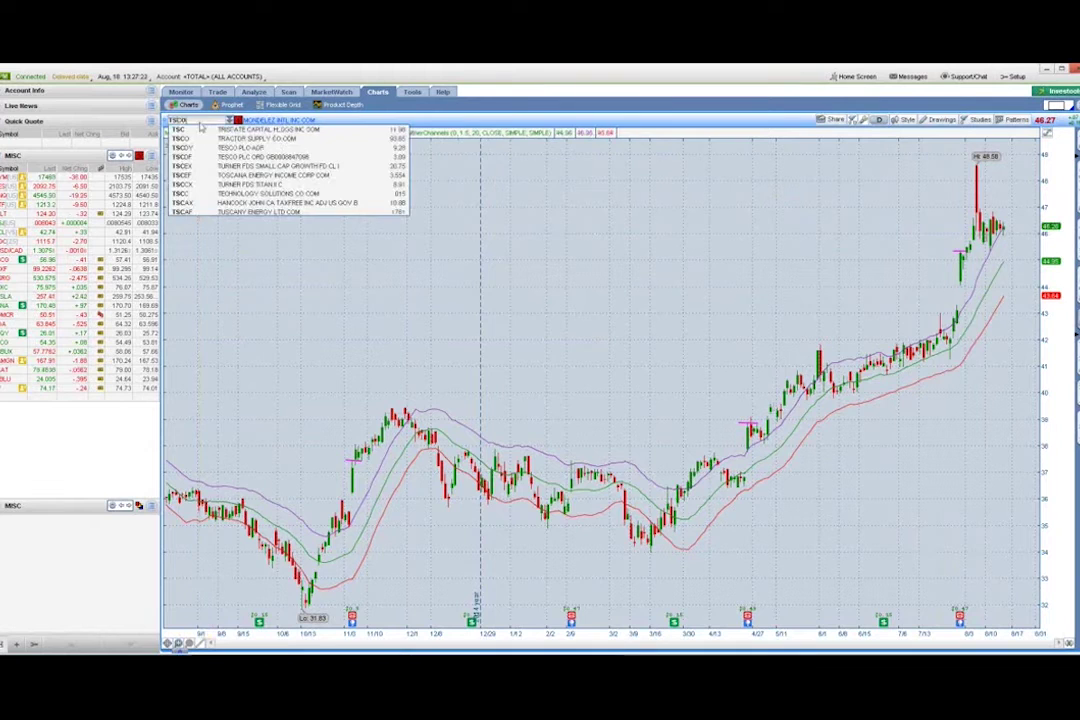
key("Return")
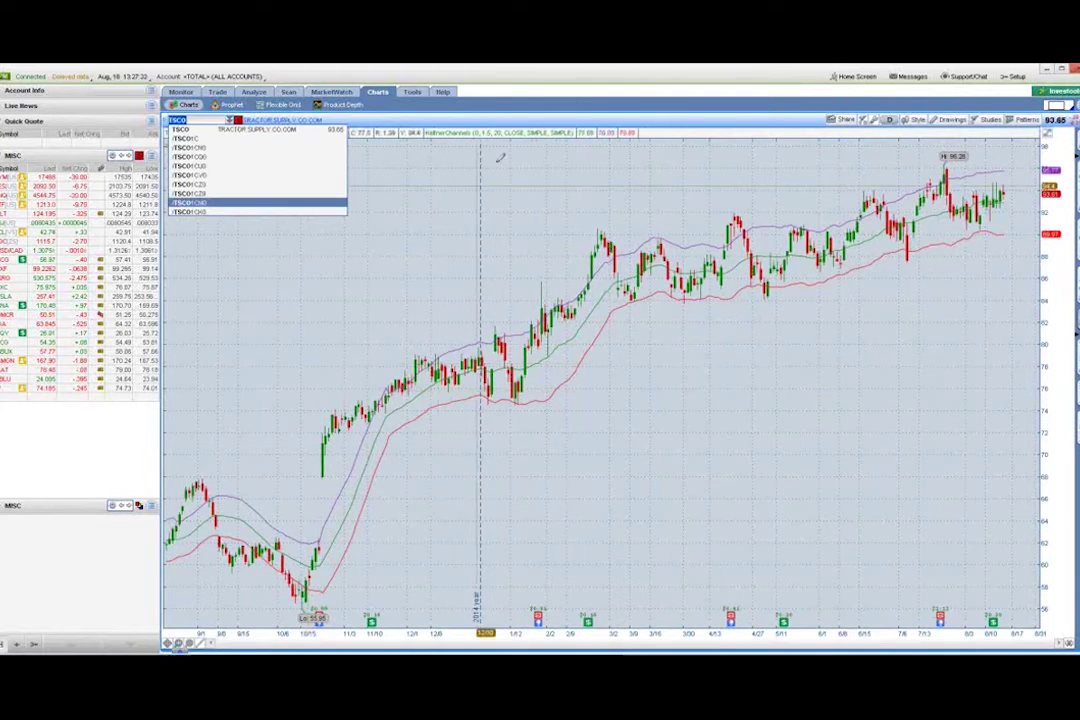
key("Return")
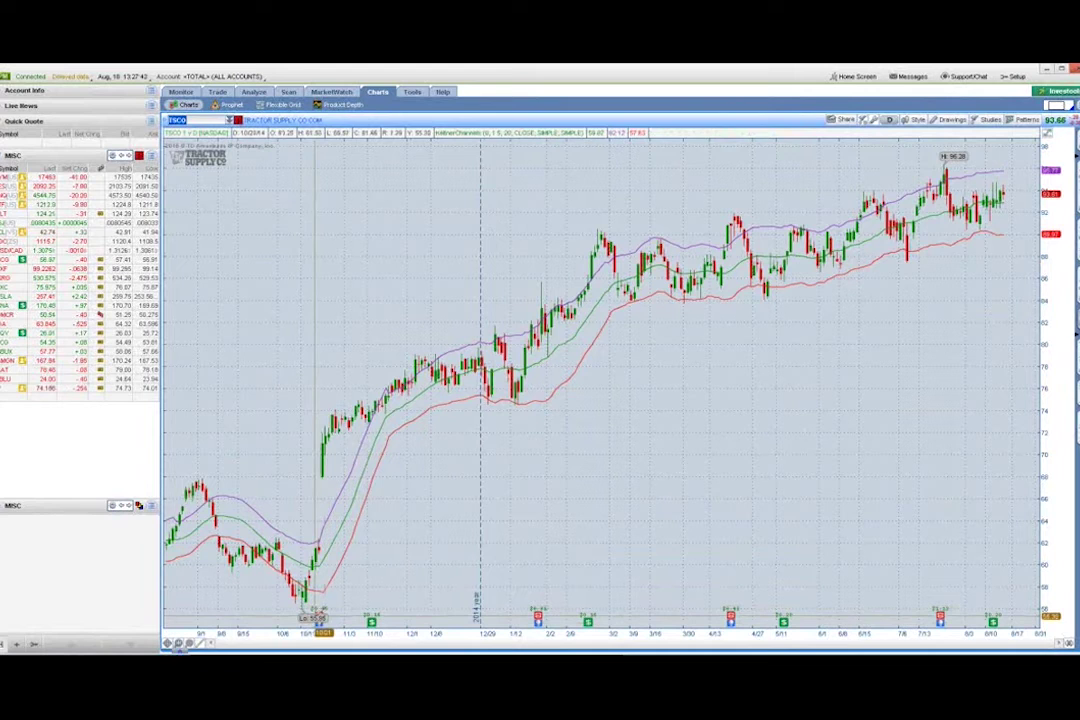
Draw short magenta marks at TSCO's late-October gap near 72 and the following bars.
mouse_move(319, 608)
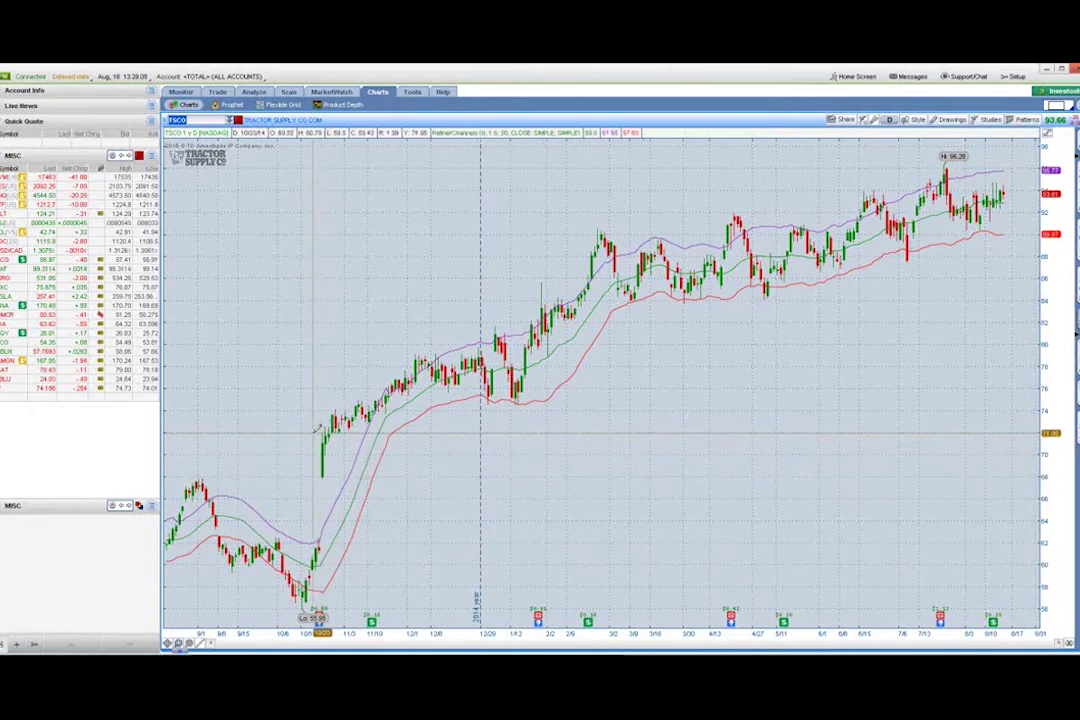
left_click_drag(313, 432, 325, 431)
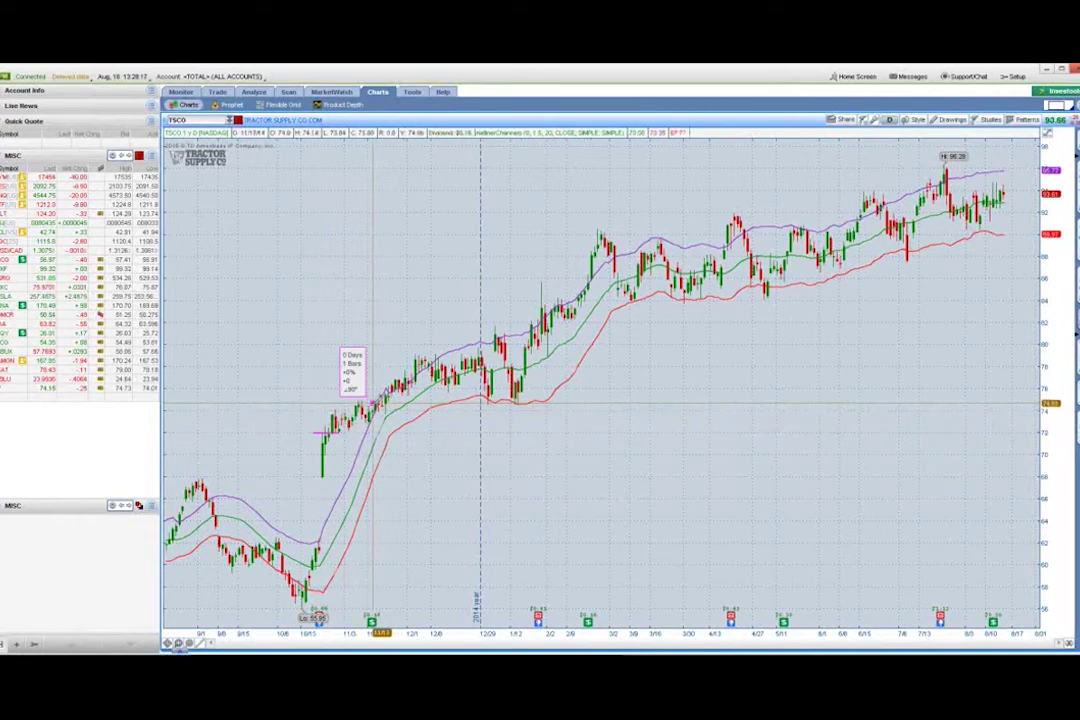
left_click_drag(372, 404, 382, 403)
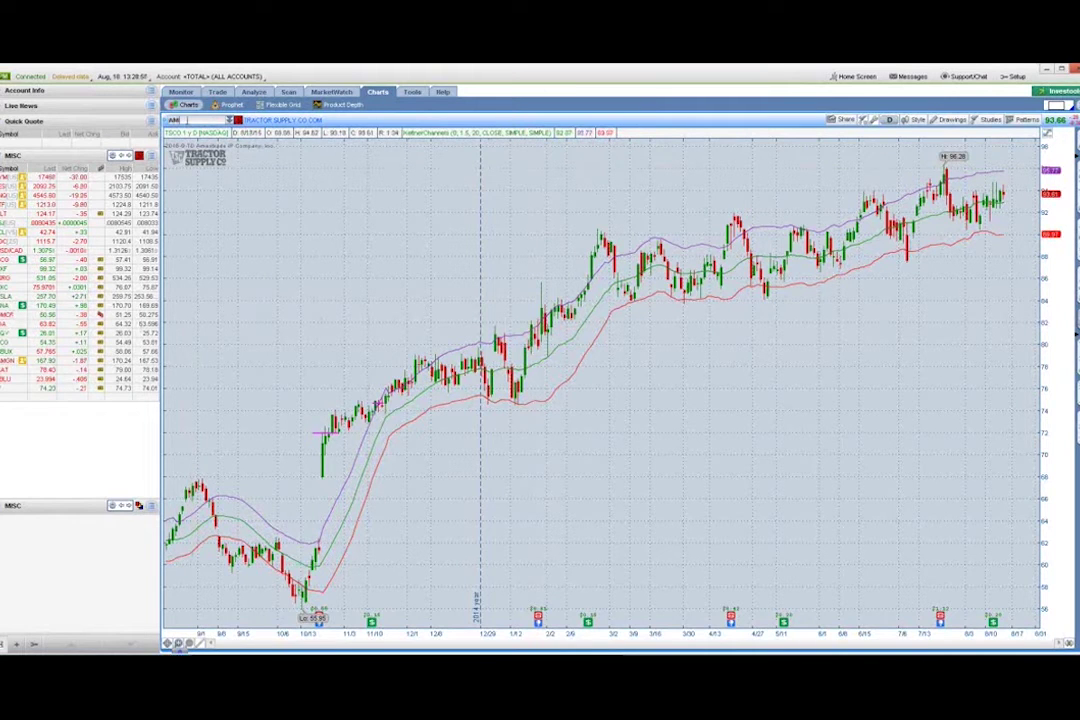
Load the Amazon (AMZN) one-year daily chart with Keltner Channels.
key("Return")
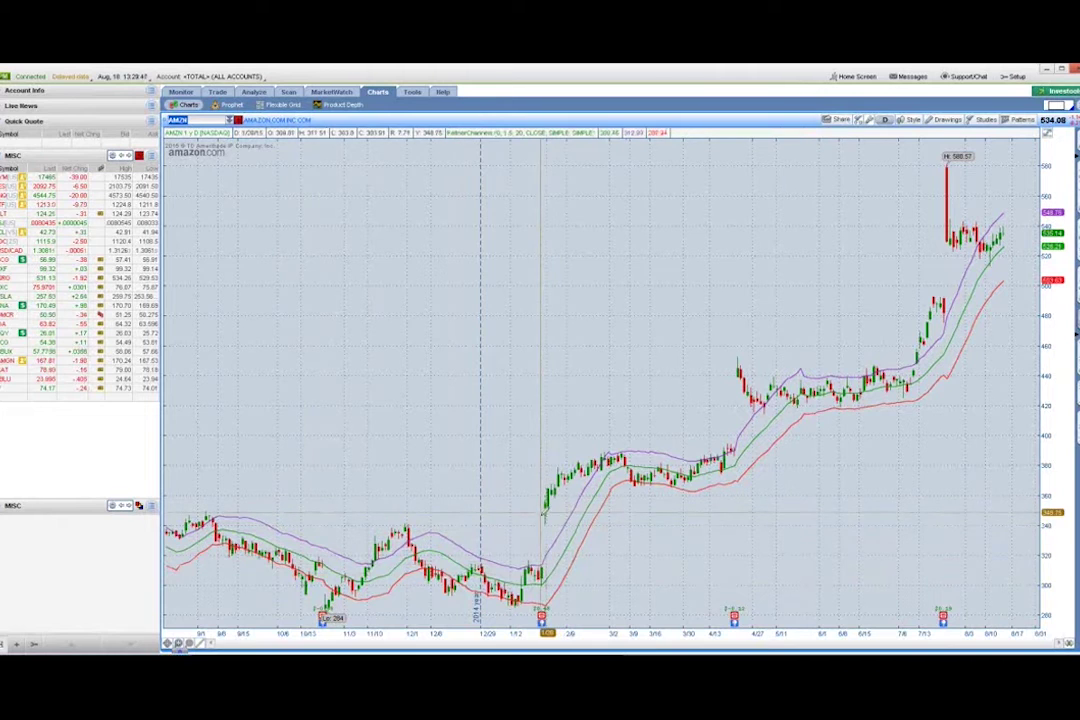
Mark Amazon's late-January and late-April gaps and the July spike high with magenta lines.
left_click_drag(538, 495, 551, 493)
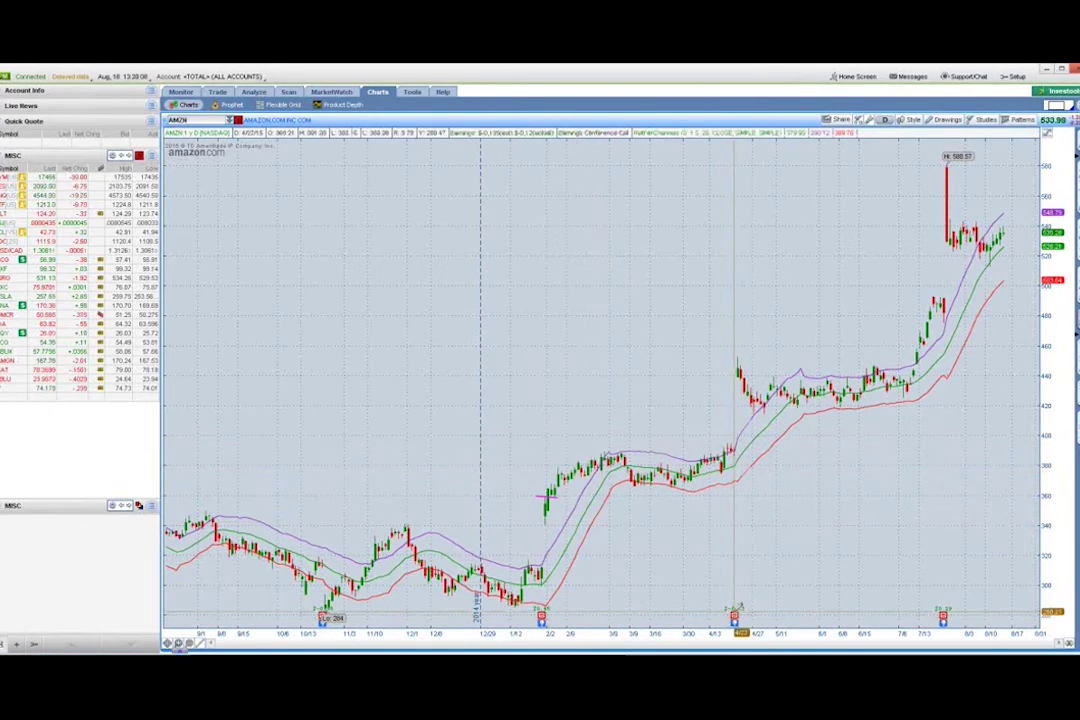
mouse_move(736, 610)
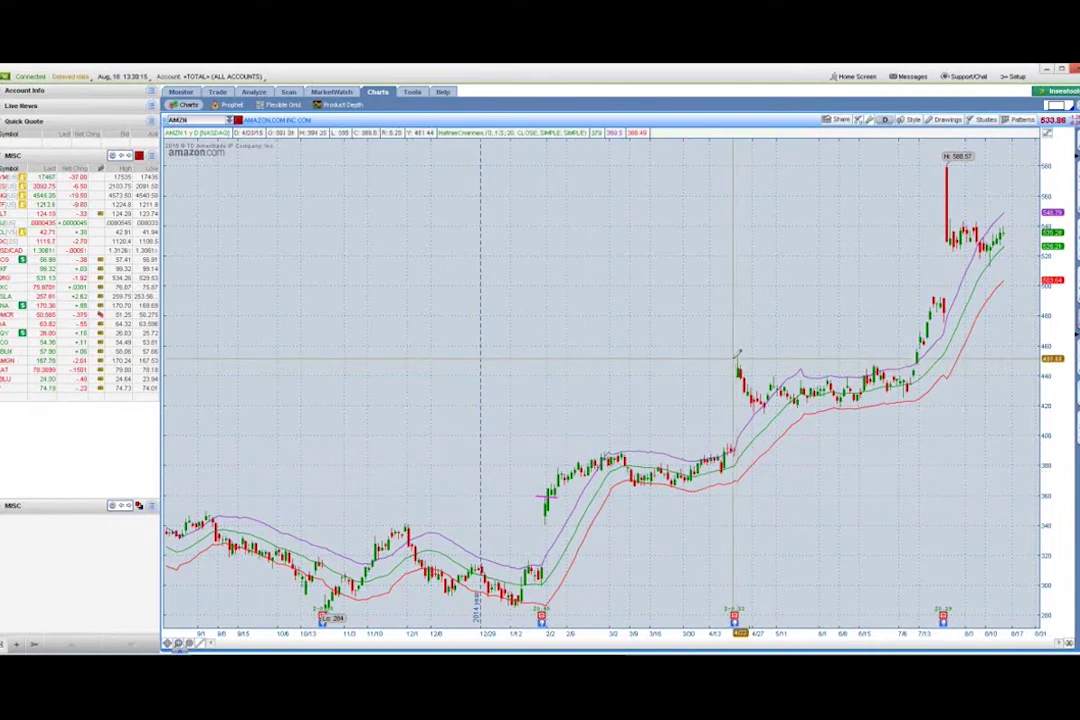
left_click_drag(738, 362, 755, 390)
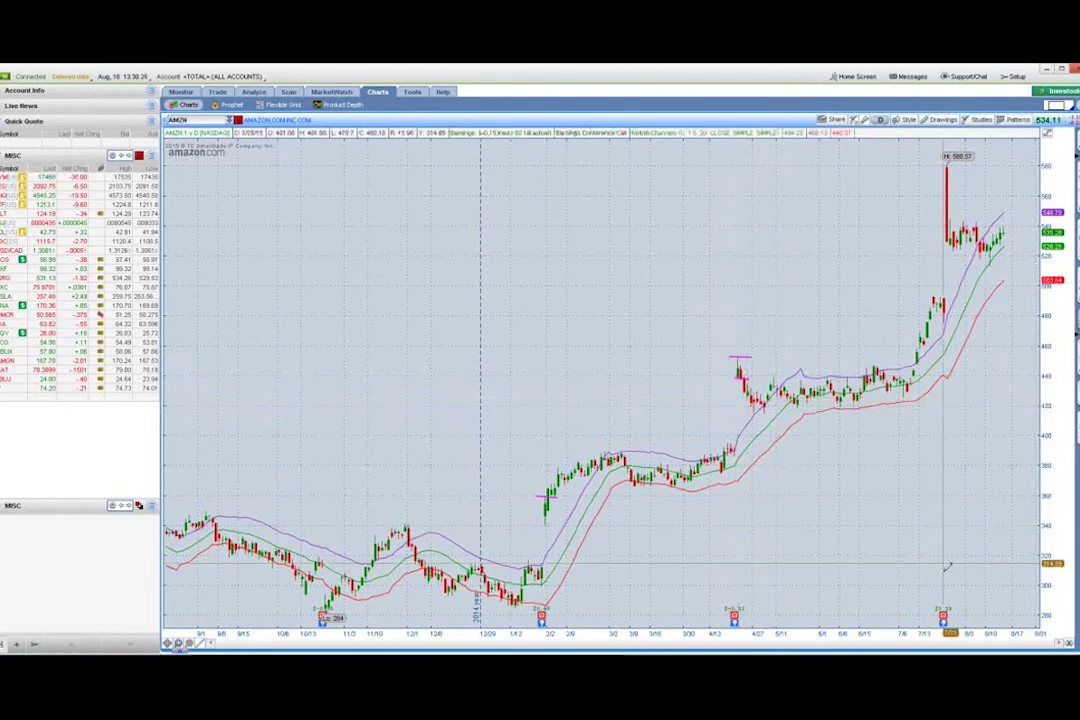
mouse_move(943, 619)
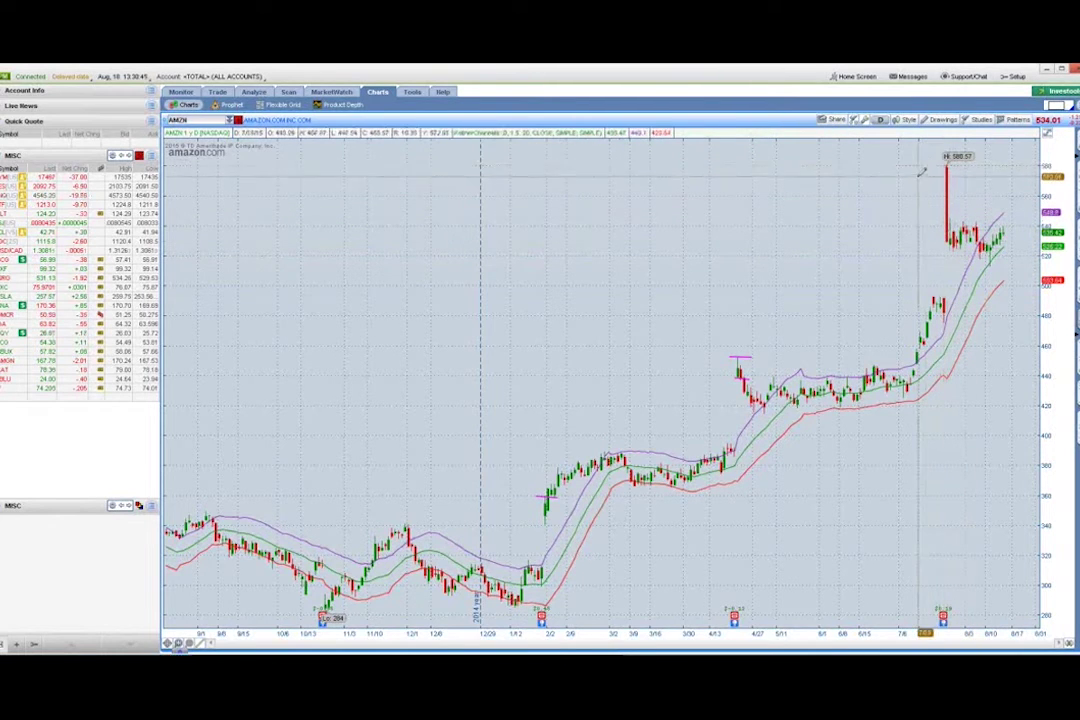
left_click_drag(920, 162, 985, 160)
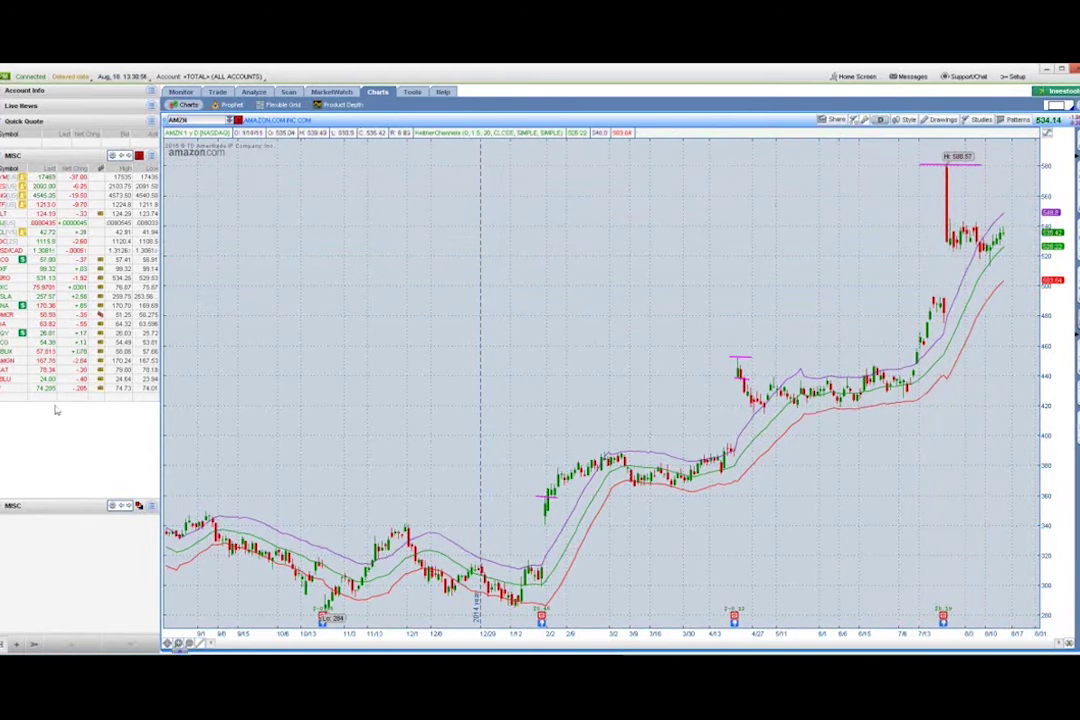
left_click(185, 120)
Enter CHTR to chart Charter Communications, price near 187.57.
type("CHTR")
key("Return")
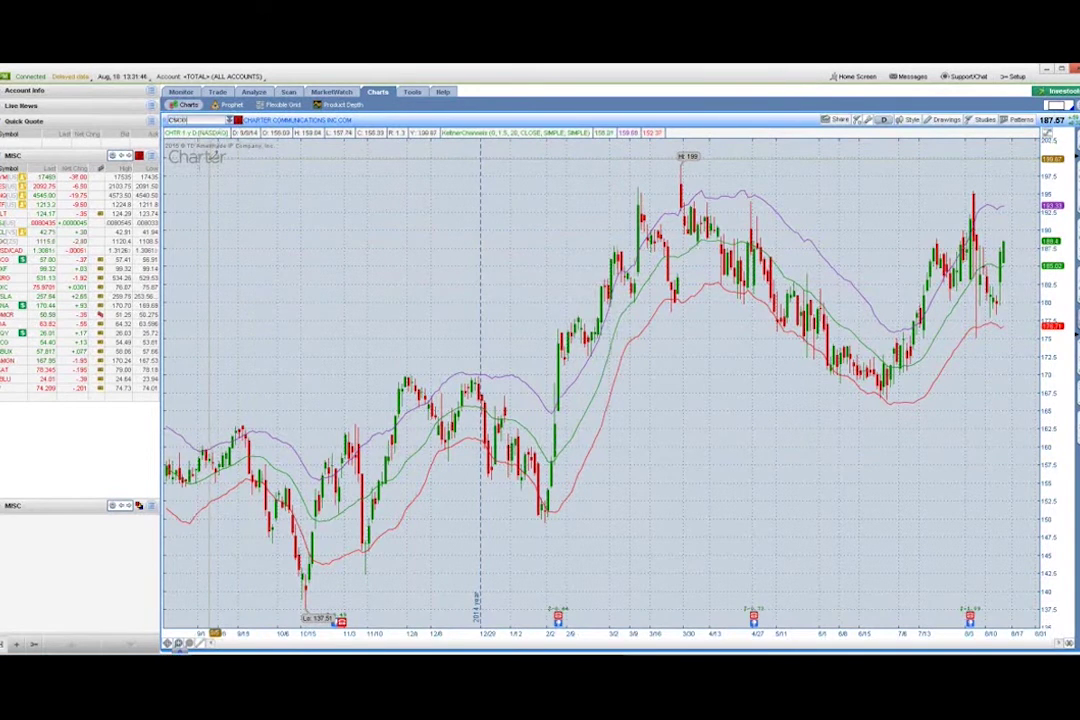
Switch the chart to Cisco Systems (CSCO).
key("Down")
key("Down")
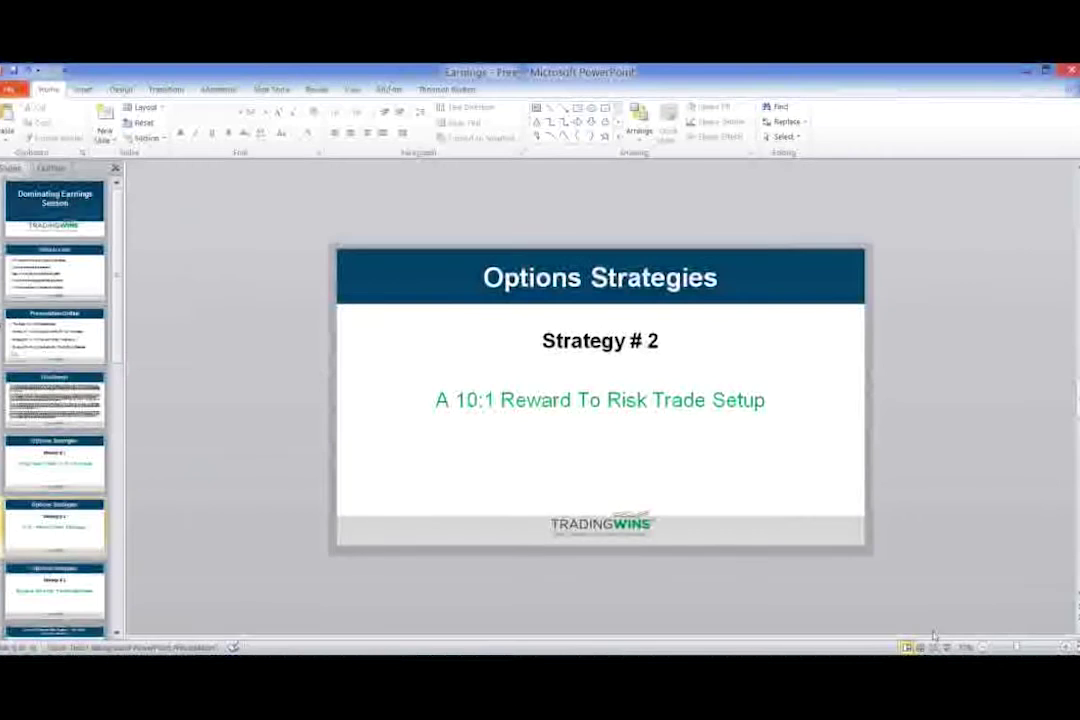
Start the PowerPoint slide show, showing the Strategy # 3 slide.
key("shift+F5")
Advance to slide 8, the Pro Class slide, and reveal its credit spreads bullet.
left_click(820, 471)
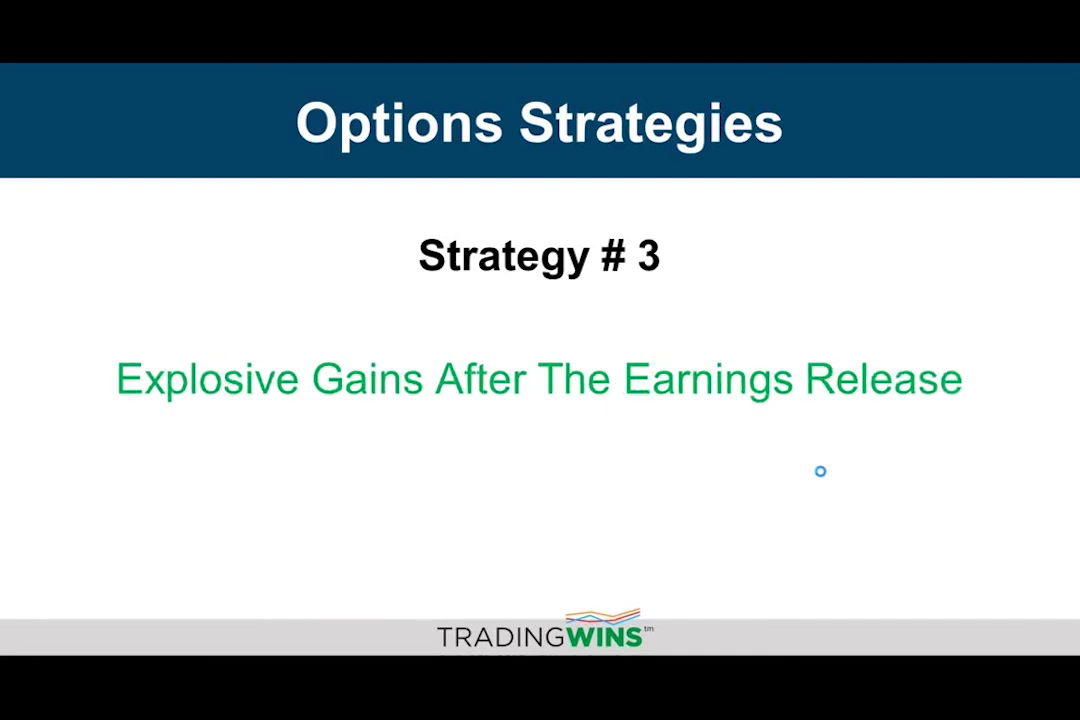
left_click(821, 474)
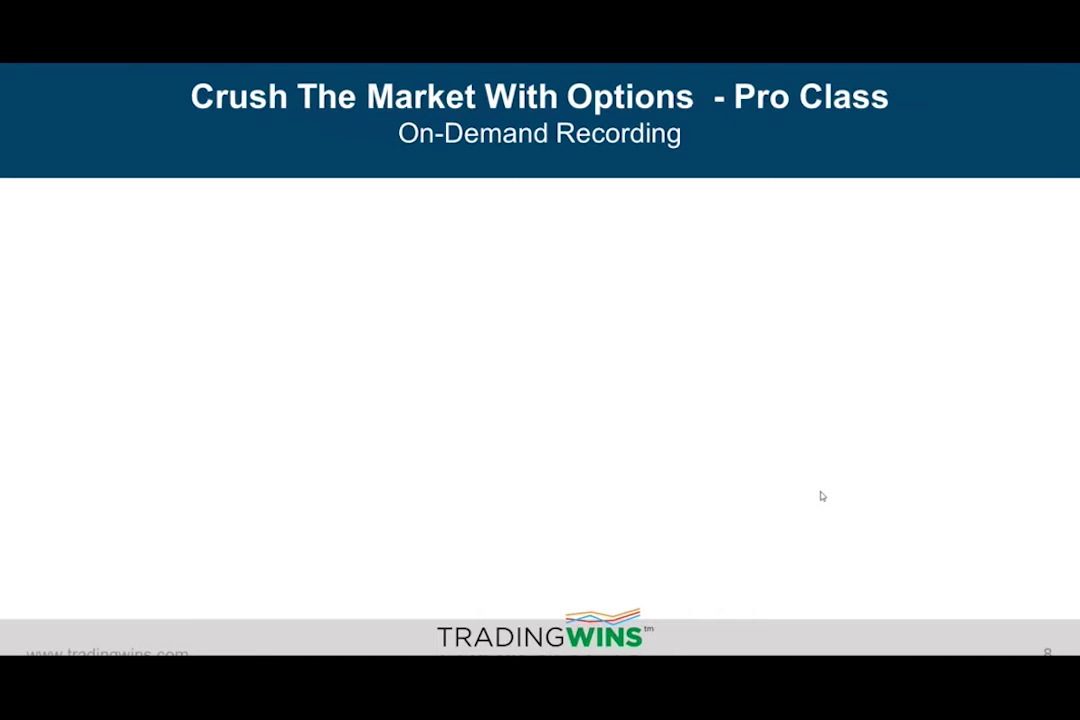
left_click(774, 436)
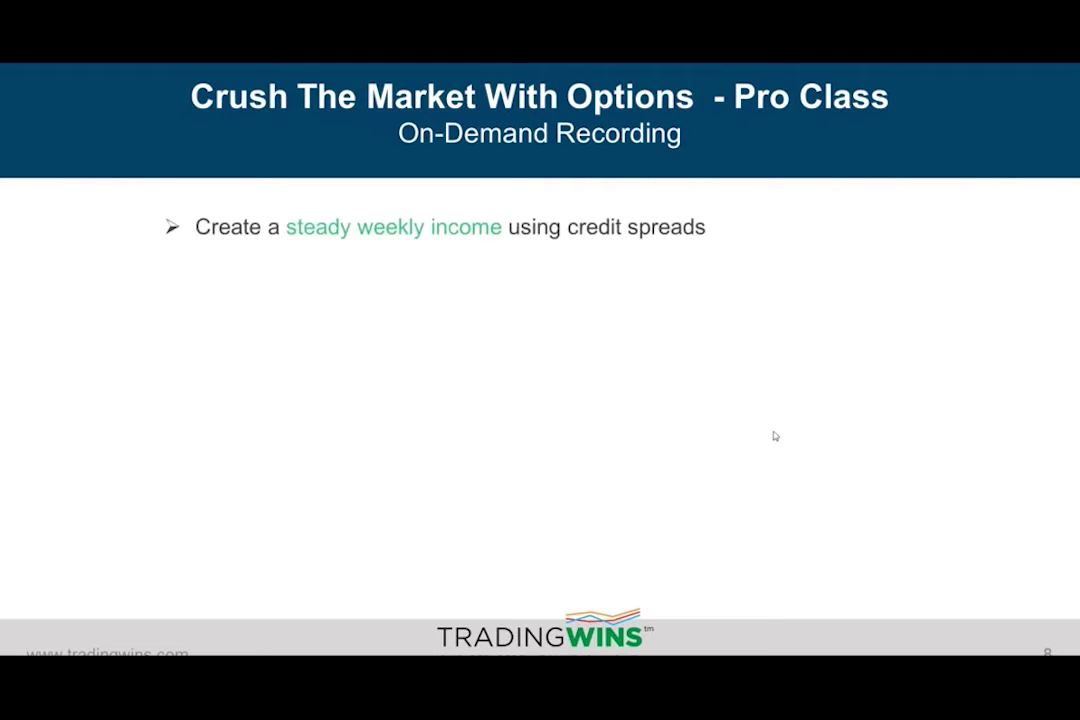